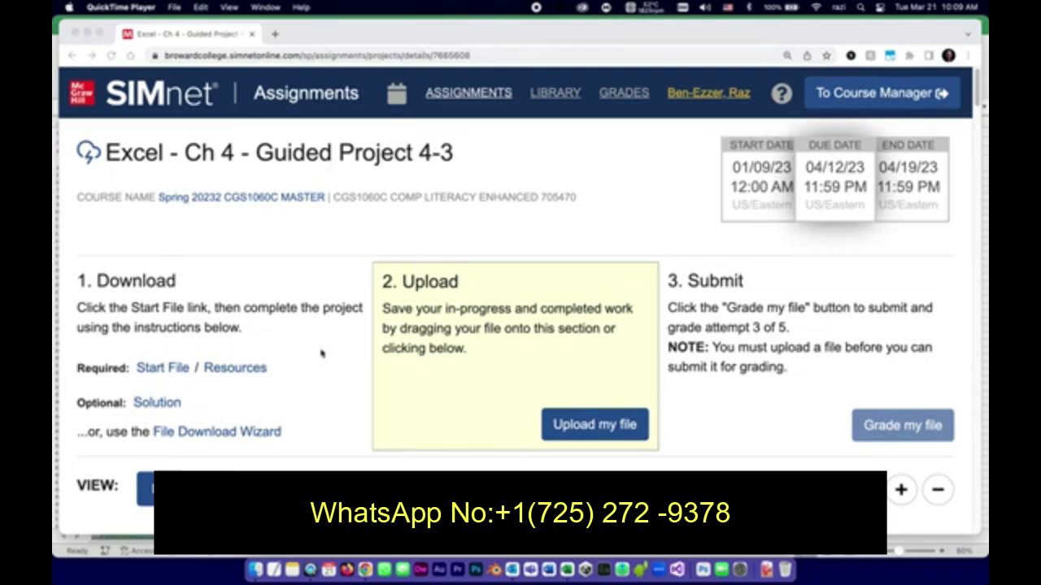
- Download the Resources file for Guided Project 4-3 from the assignment page
{"action": "scroll", "coordinate": [330, 393], "scroll_direction": "down", "scroll_amount": 2}
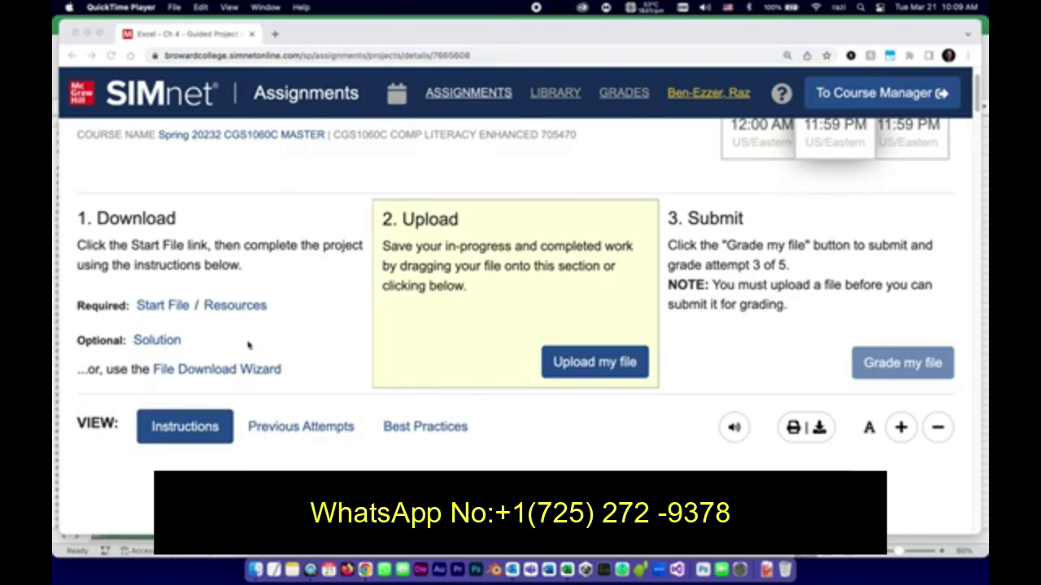
{"action": "left_click", "coordinate": [240, 310]}
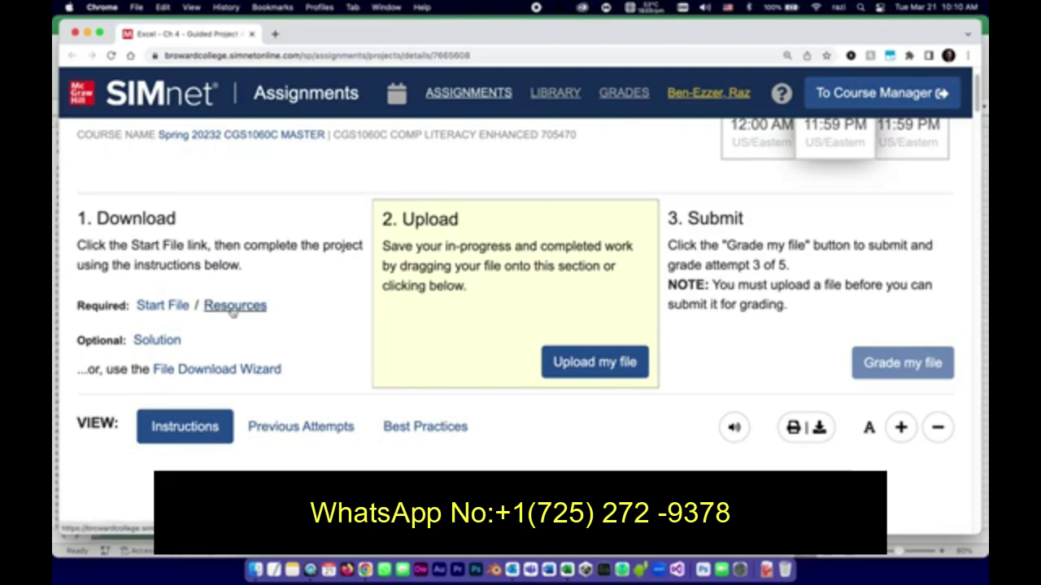
{"action": "left_click", "coordinate": [235, 307]}
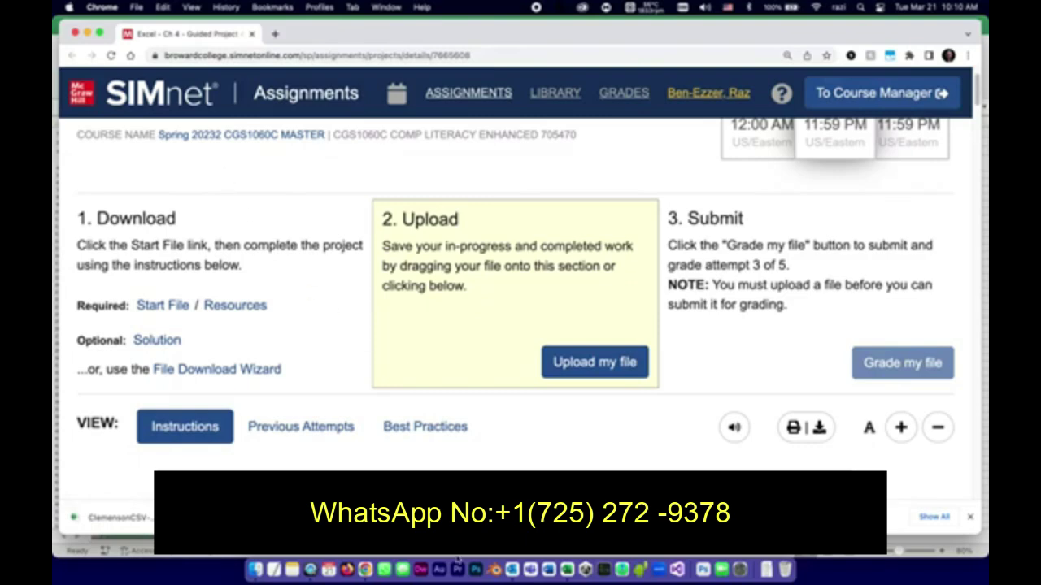
{"action": "left_click", "coordinate": [566, 571]}
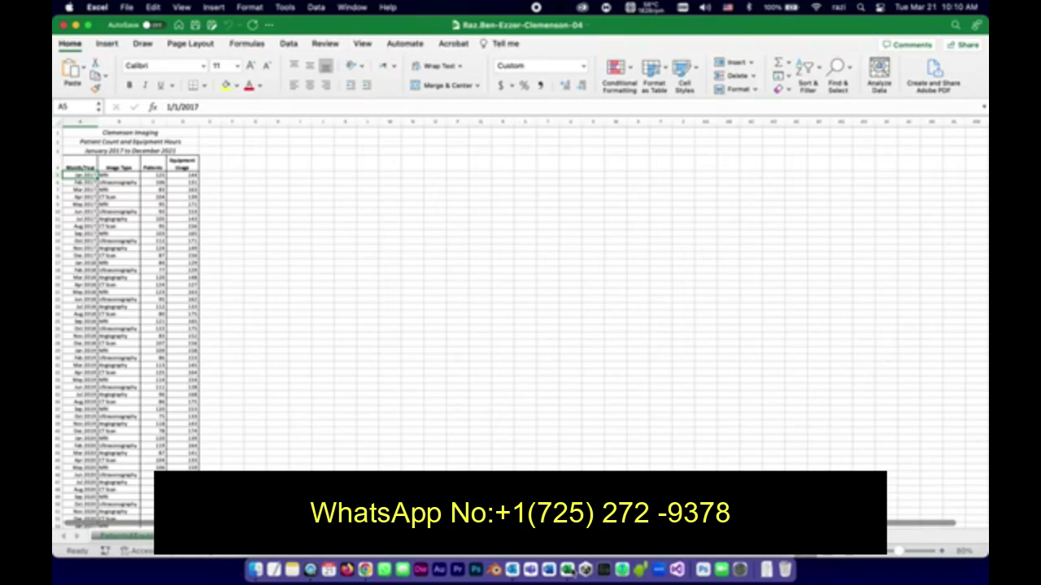
{"action": "left_click", "coordinate": [365, 570]}
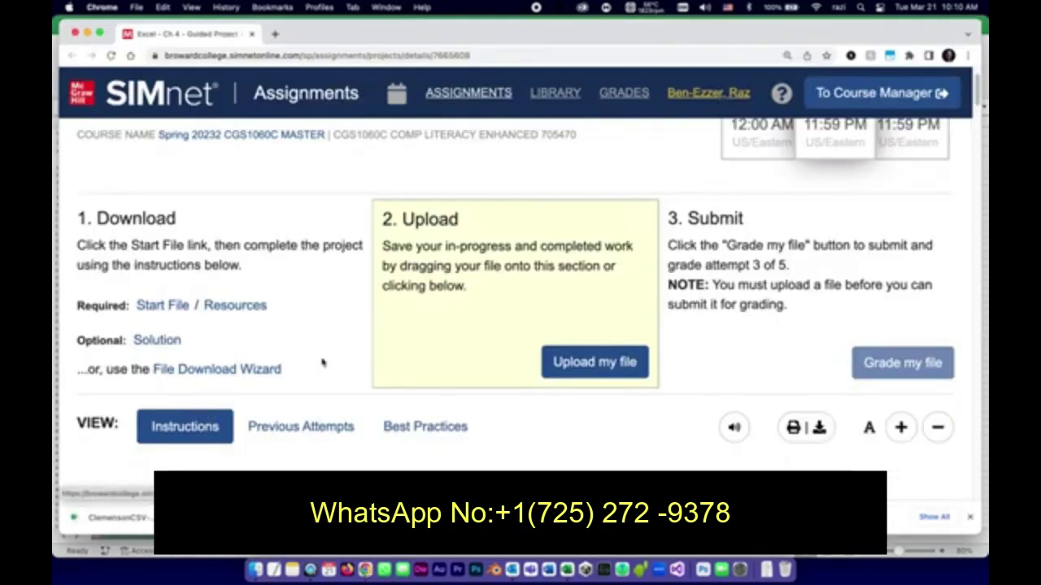
- Switch the Guided Project 4-3 instructions to the Windows version
{"action": "scroll", "coordinate": [321, 362], "scroll_direction": "down", "scroll_amount": 3}
{"action": "scroll", "coordinate": [322, 364], "scroll_direction": "down", "scroll_amount": 5}
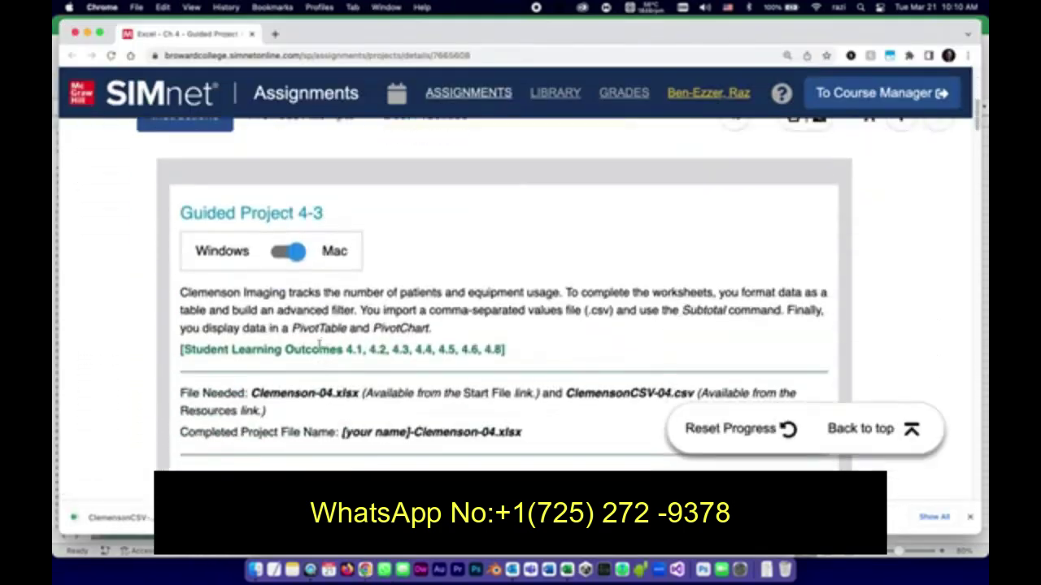
{"action": "left_click", "coordinate": [279, 255]}
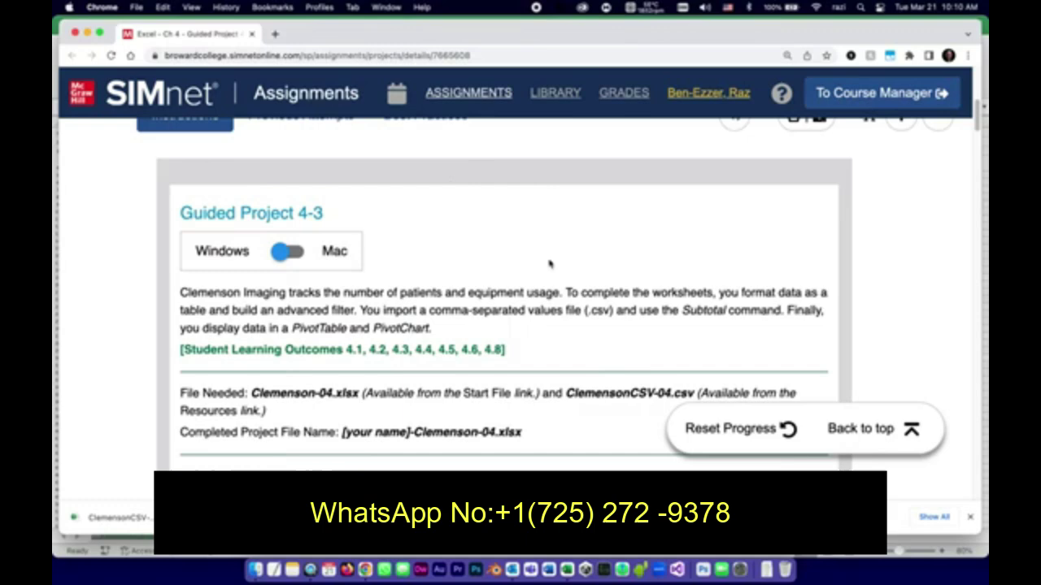
- Mark instruction 1, opening the Clemenson-04 start file, as complete and check the open workbook in Excel
{"action": "scroll", "coordinate": [551, 267], "scroll_direction": "down", "scroll_amount": 1}
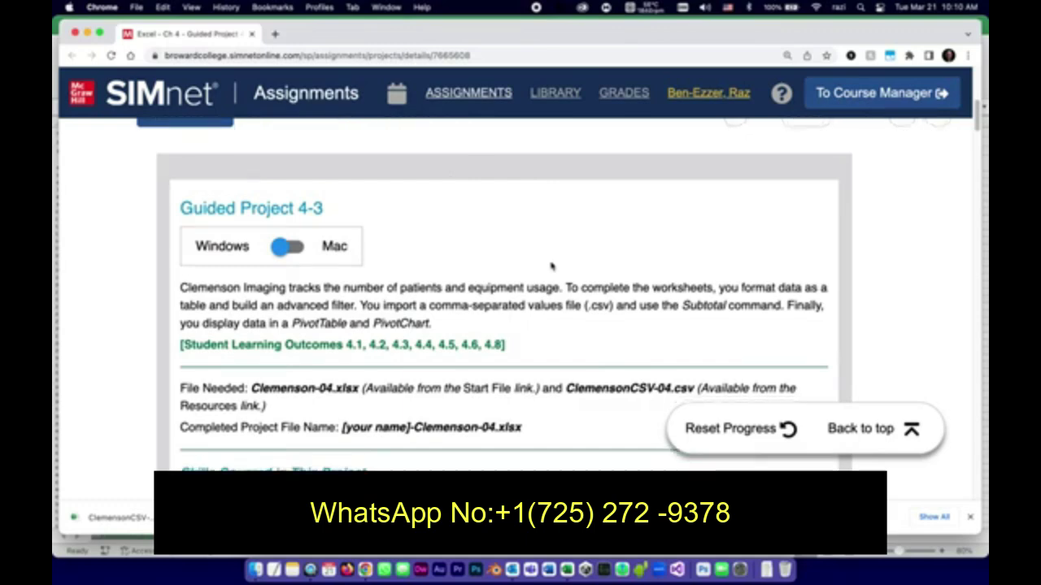
{"action": "scroll", "coordinate": [551, 266], "scroll_direction": "down", "scroll_amount": 10}
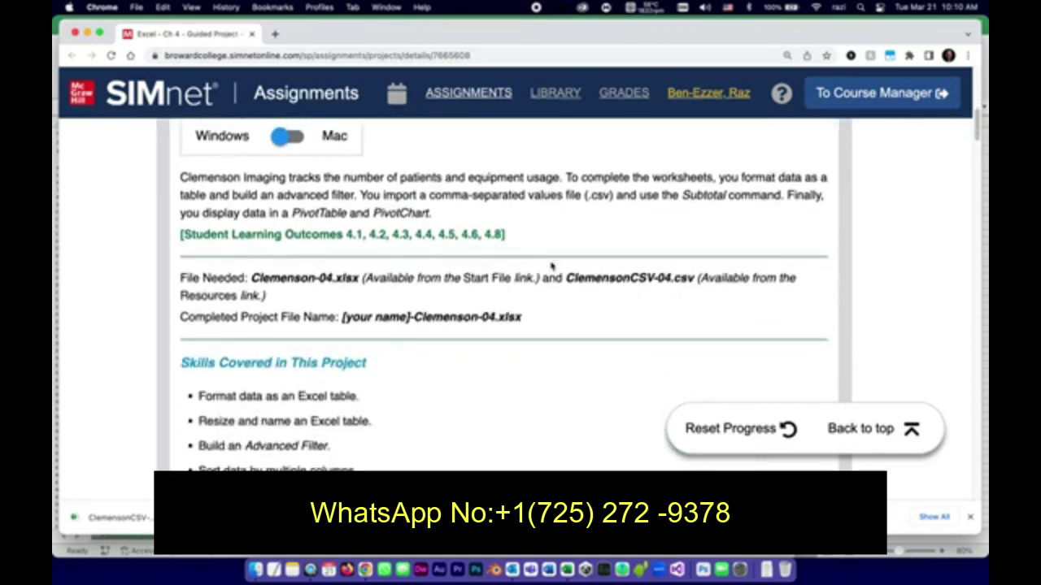
{"action": "scroll", "coordinate": [551, 261], "scroll_direction": "down", "scroll_amount": 3}
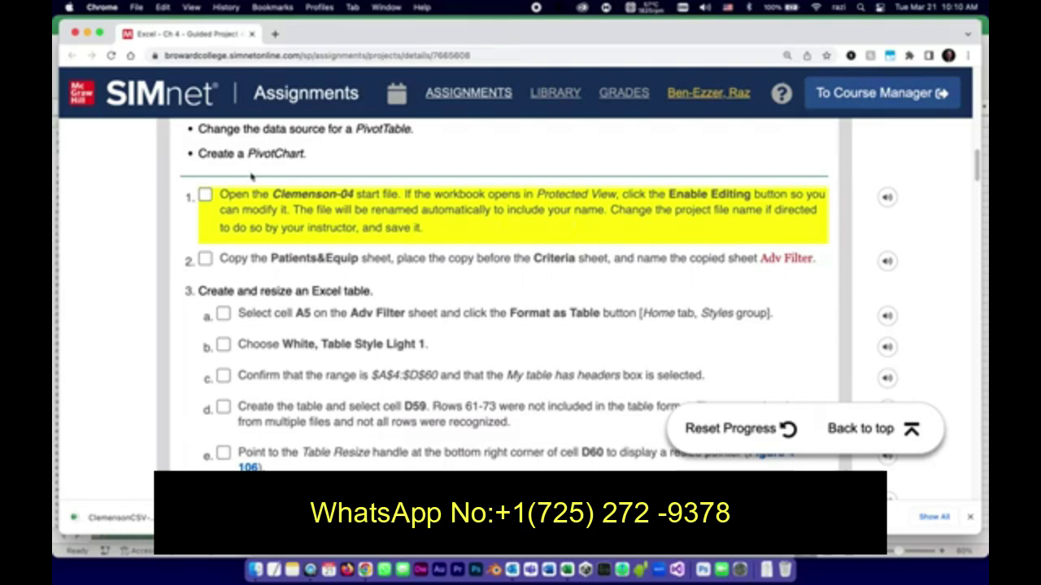
{"action": "left_click", "coordinate": [205, 196]}
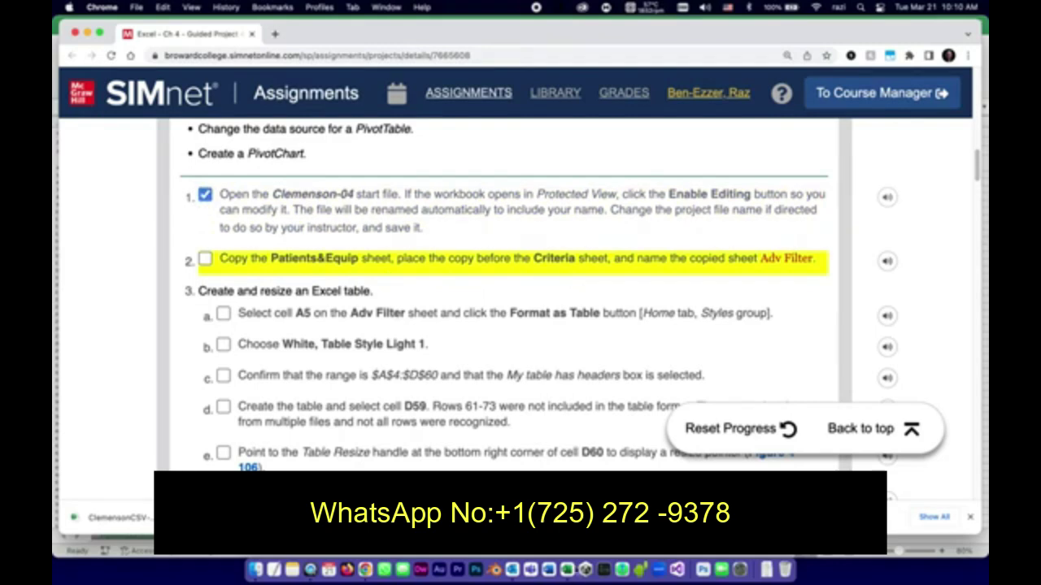
{"action": "left_click", "coordinate": [568, 570]}
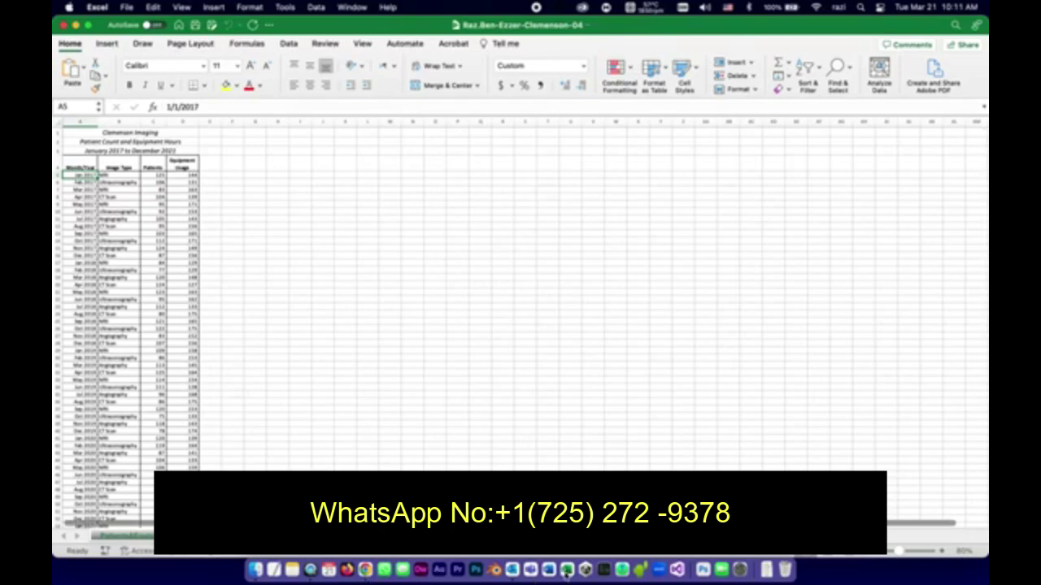
{"action": "left_click", "coordinate": [360, 570]}
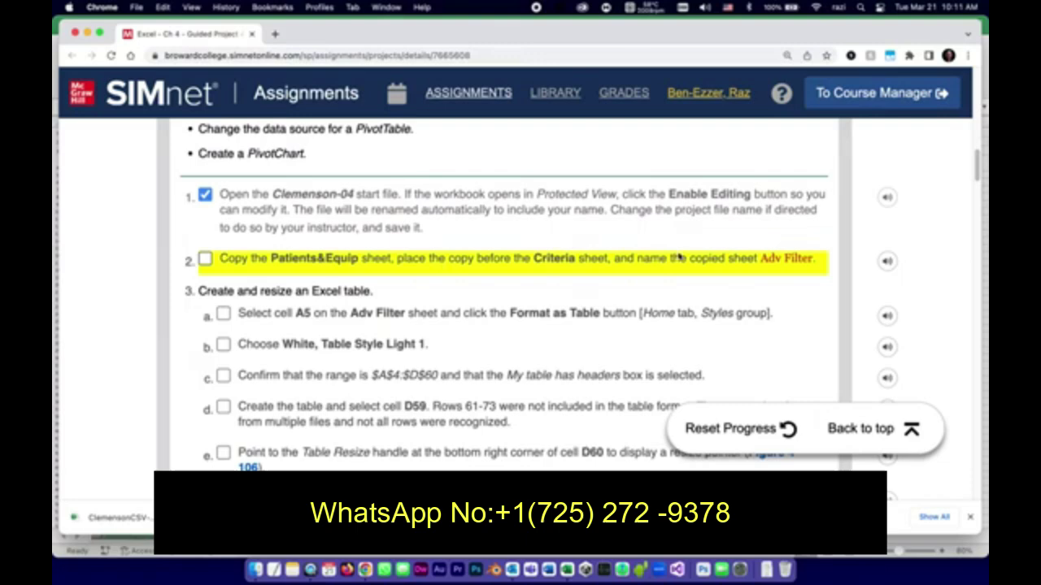
- Mark instruction 2 as complete and copy the sheet name Adv Filter from its text
{"action": "left_click", "coordinate": [766, 260]}
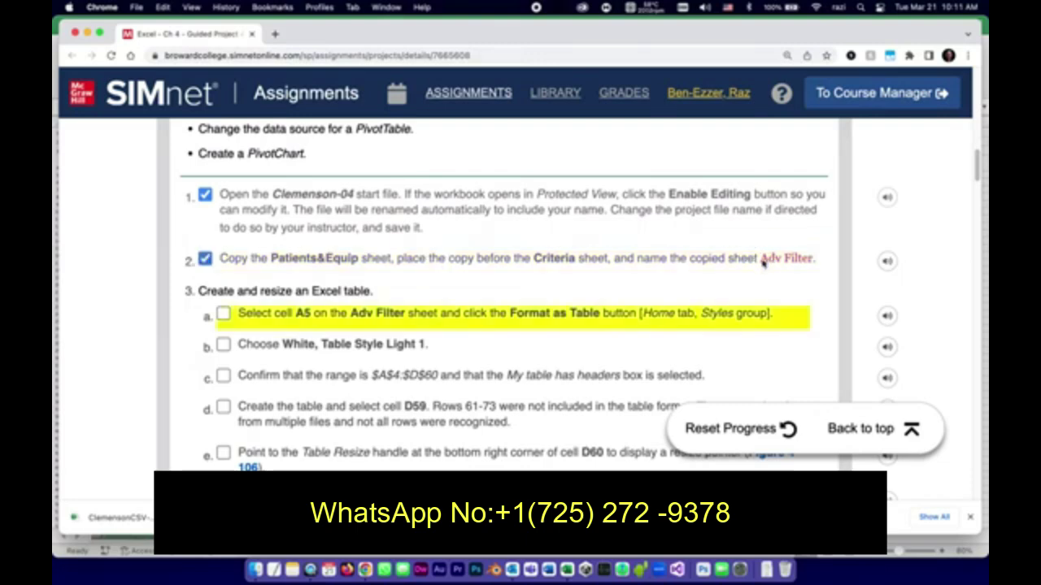
{"action": "left_click_drag", "start_coordinate": [762, 258], "coordinate": [805, 259]}
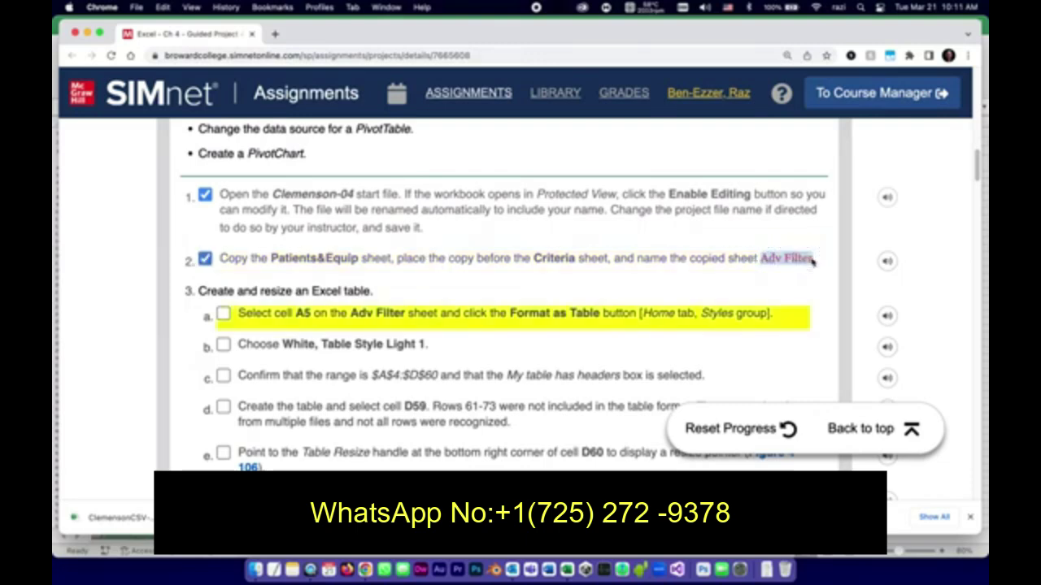
{"action": "right_click", "coordinate": [811, 260]}
{"action": "left_click", "coordinate": [823, 284]}
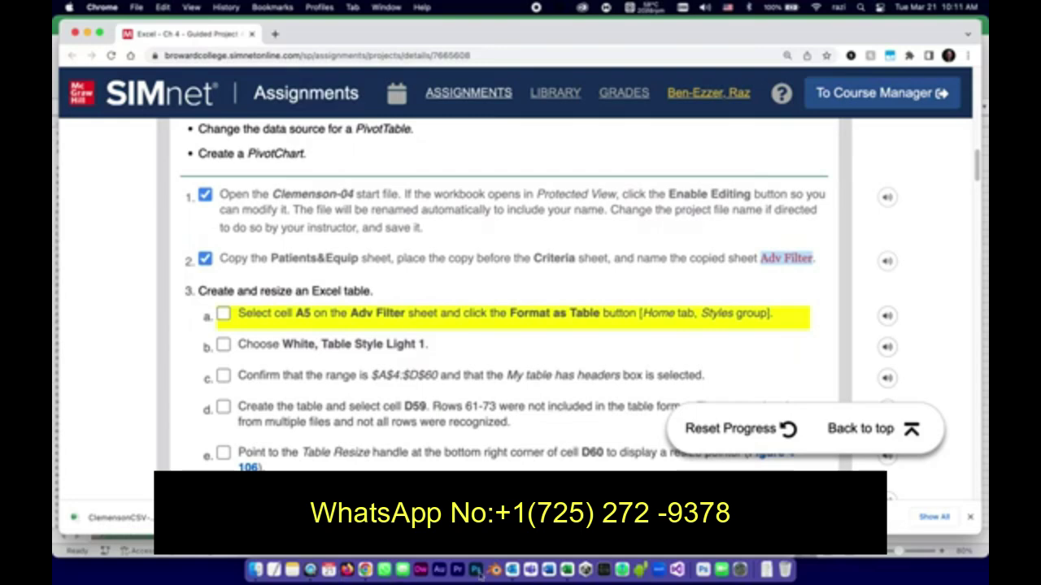
- In the Excel workbook, create a copy of the Patients&Equip sheet placed before the Criteria sheet
{"action": "left_click", "coordinate": [566, 571]}
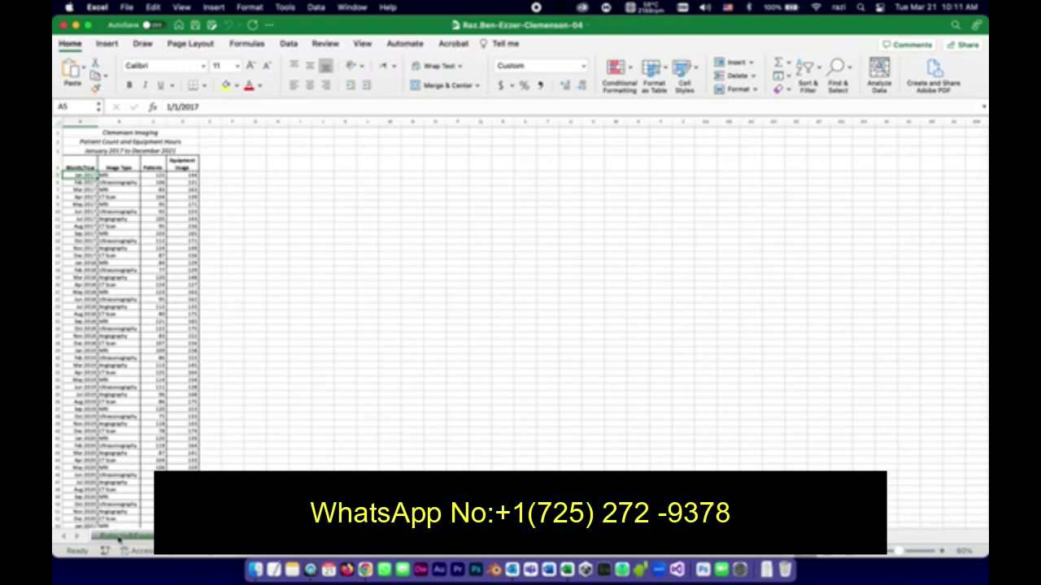
{"action": "right_click", "coordinate": [118, 533]}
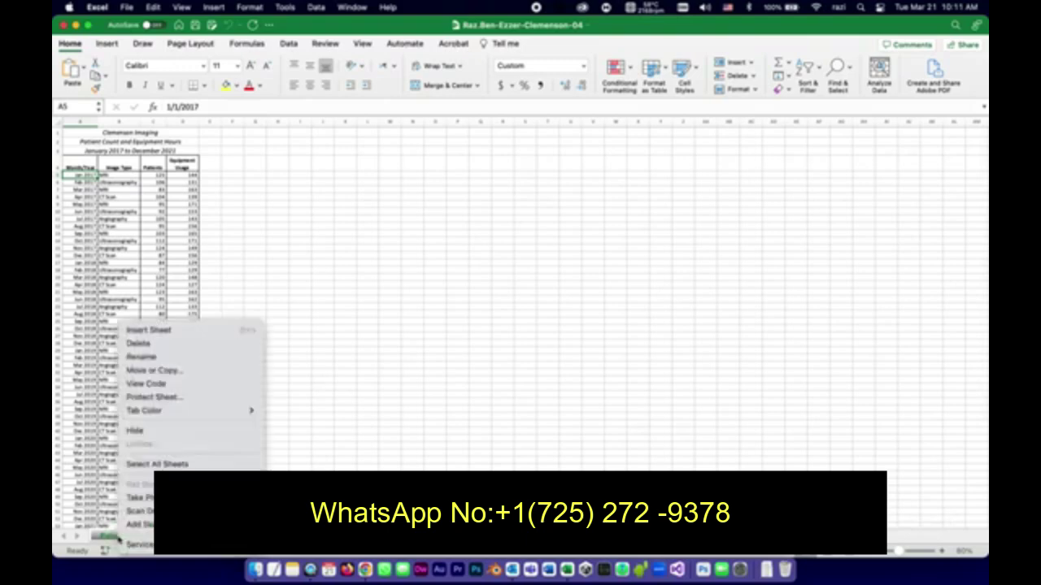
{"action": "left_click", "coordinate": [159, 370]}
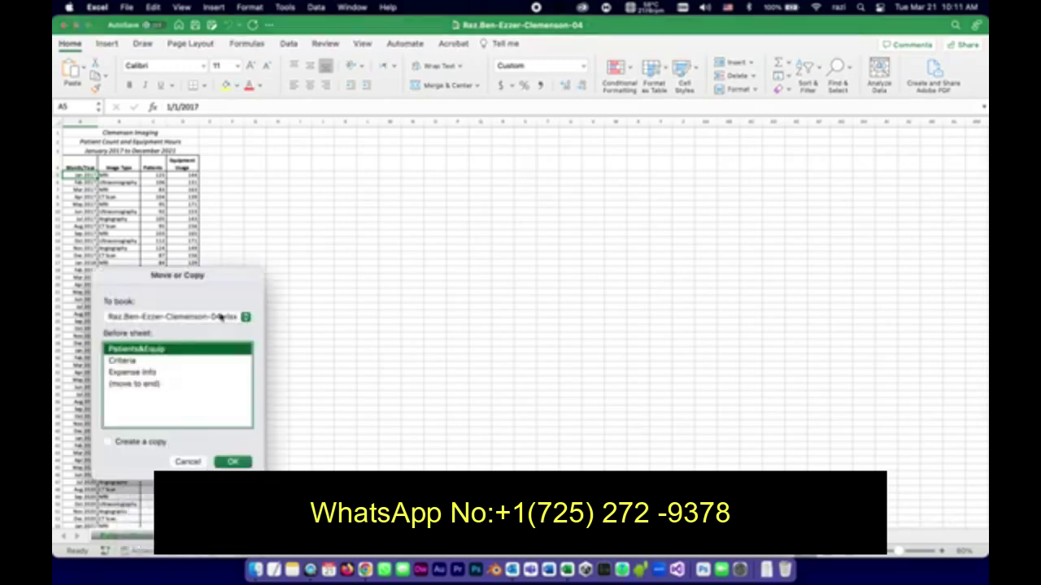
{"action": "left_click_drag", "start_coordinate": [235, 275], "coordinate": [558, 147]}
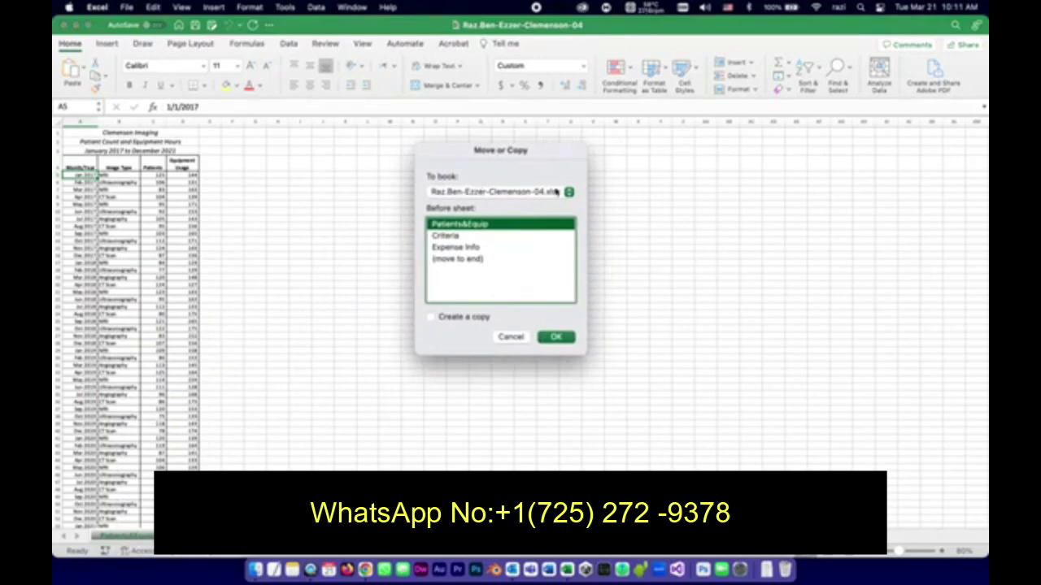
{"action": "left_click", "coordinate": [440, 235]}
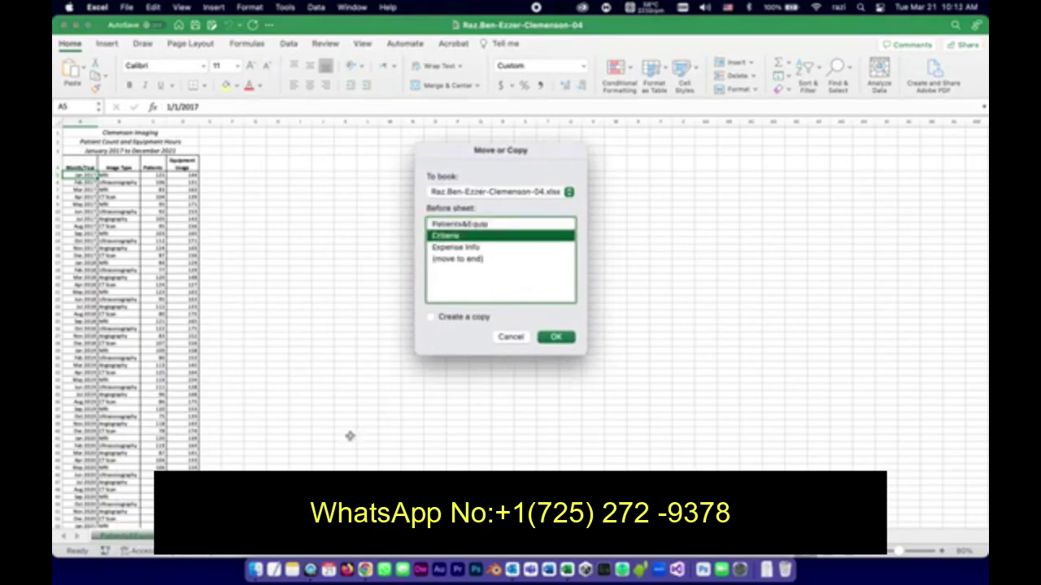
{"action": "left_click", "coordinate": [431, 318]}
{"action": "left_click", "coordinate": [554, 337]}
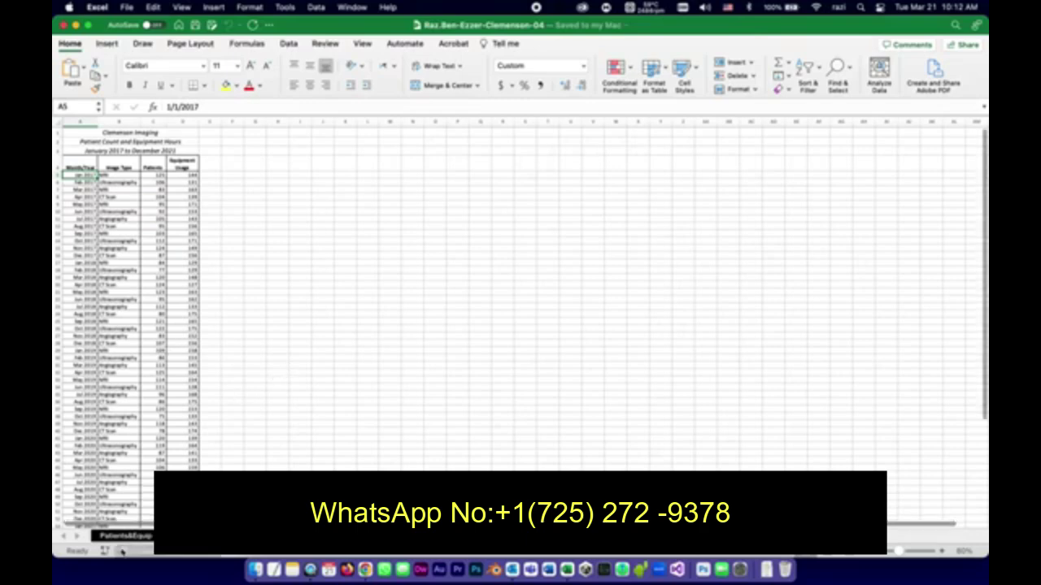
{"action": "scroll", "coordinate": [110, 409], "scroll_direction": "down", "scroll_amount": 10}
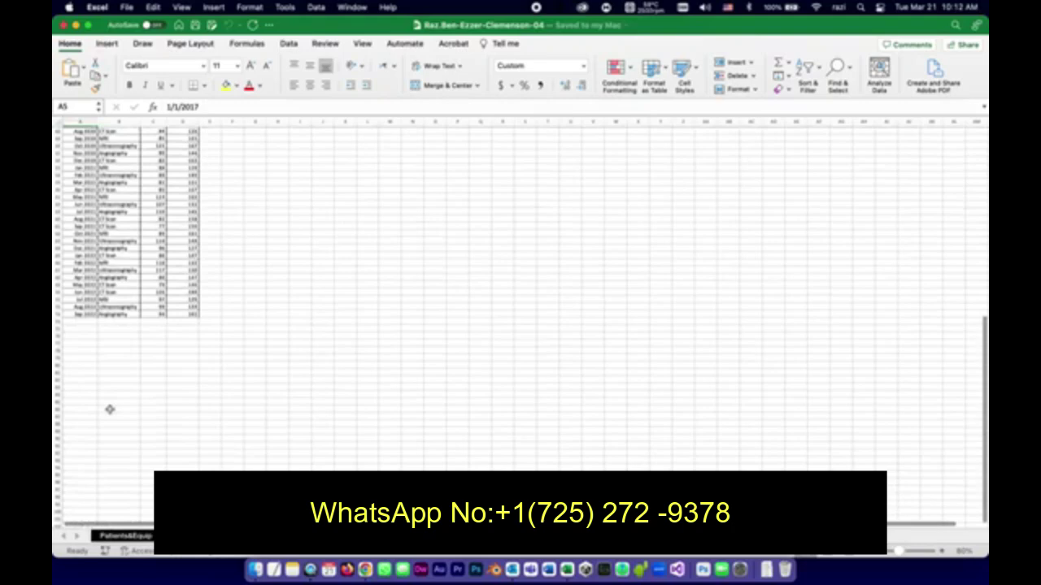
{"action": "scroll", "coordinate": [110, 409], "scroll_direction": "up", "scroll_amount": 15}
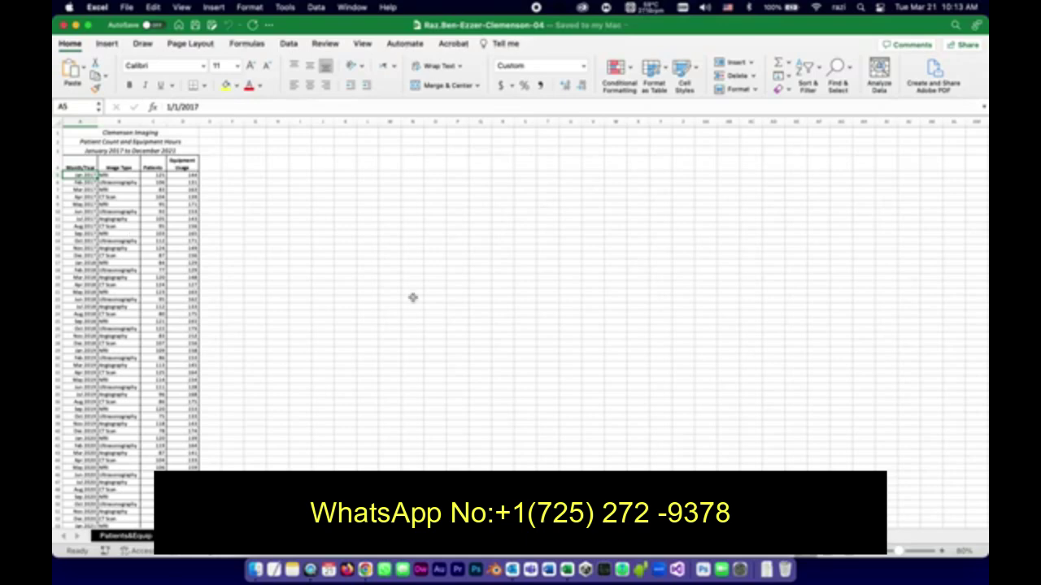
{"action": "scroll", "coordinate": [412, 298], "scroll_direction": "down", "scroll_amount": 1}
- Format the data containing cell A5 as a table in White, Table Style Light 1, using range $A$4:$D$60 with headers
{"action": "left_click", "coordinate": [365, 570]}
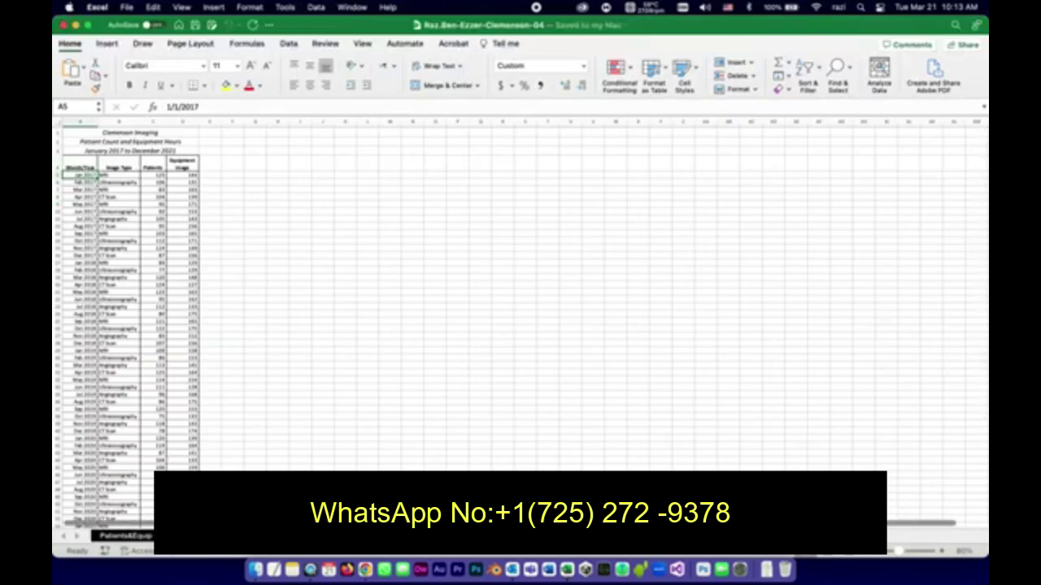
{"action": "left_click", "coordinate": [70, 174]}
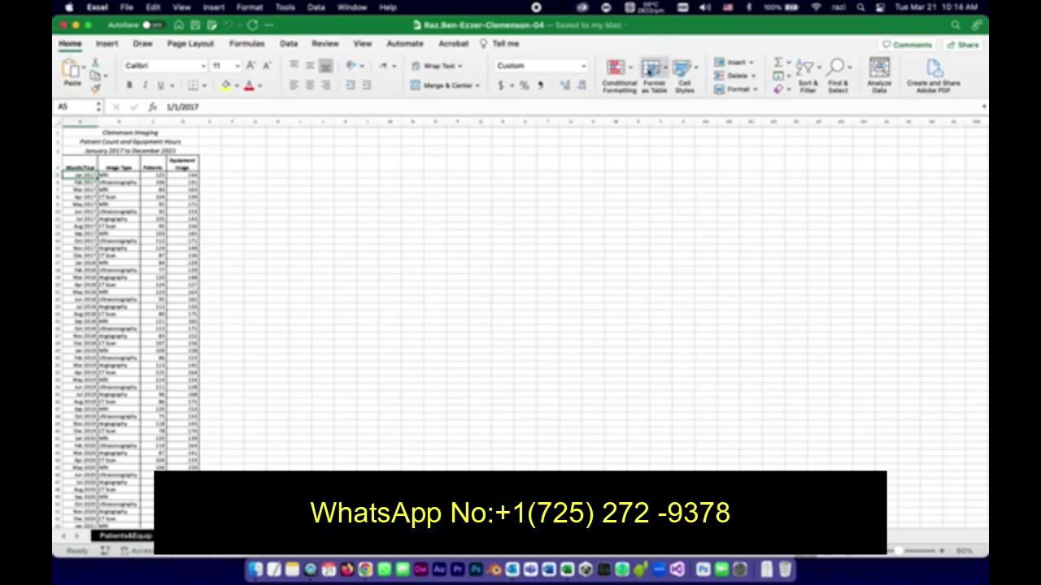
{"action": "left_click", "coordinate": [652, 71]}
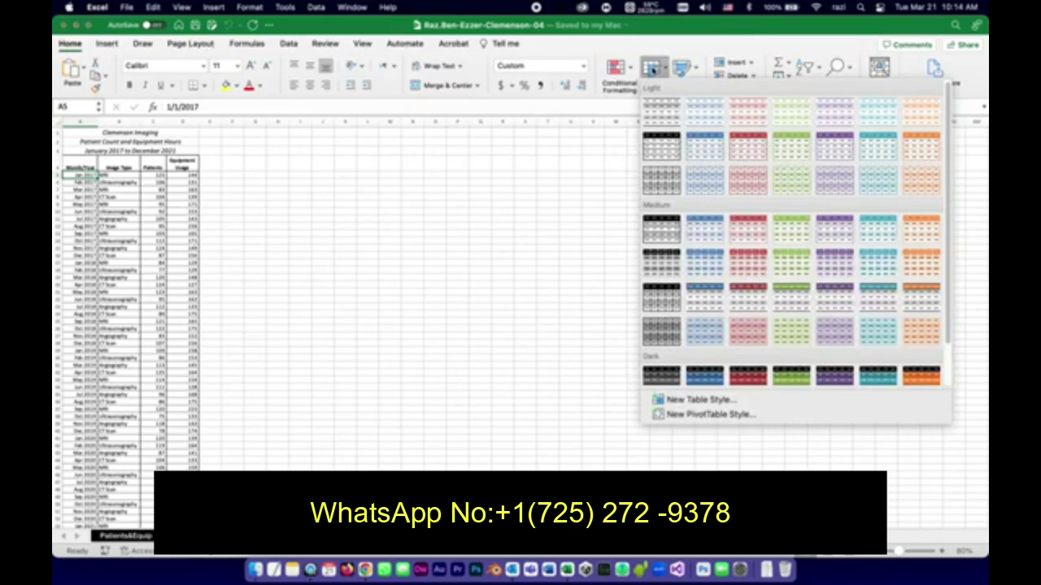
{"action": "left_click", "coordinate": [652, 72]}
{"action": "left_click", "coordinate": [365, 570]}
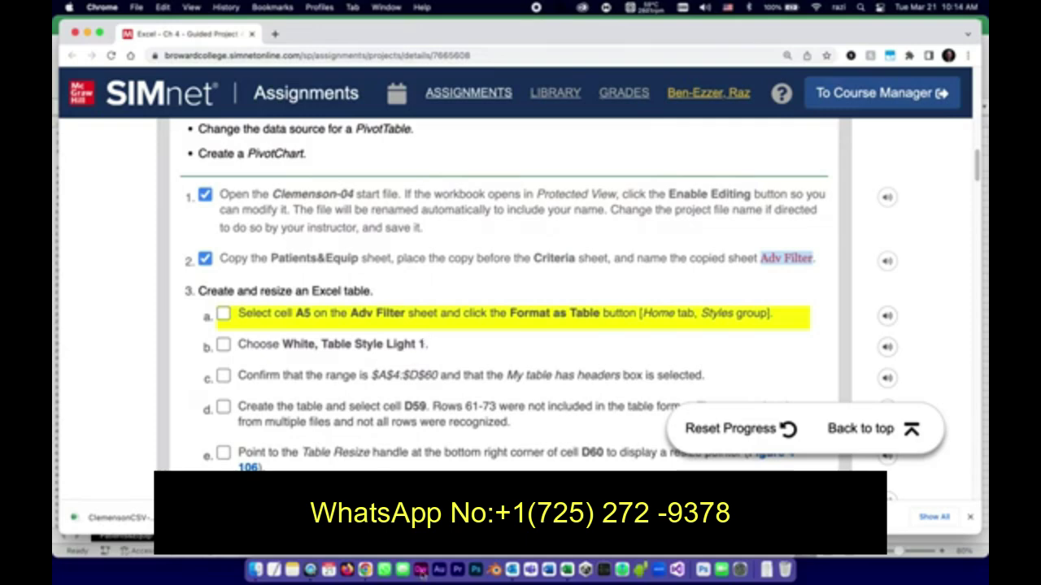
{"action": "left_click", "coordinate": [568, 569]}
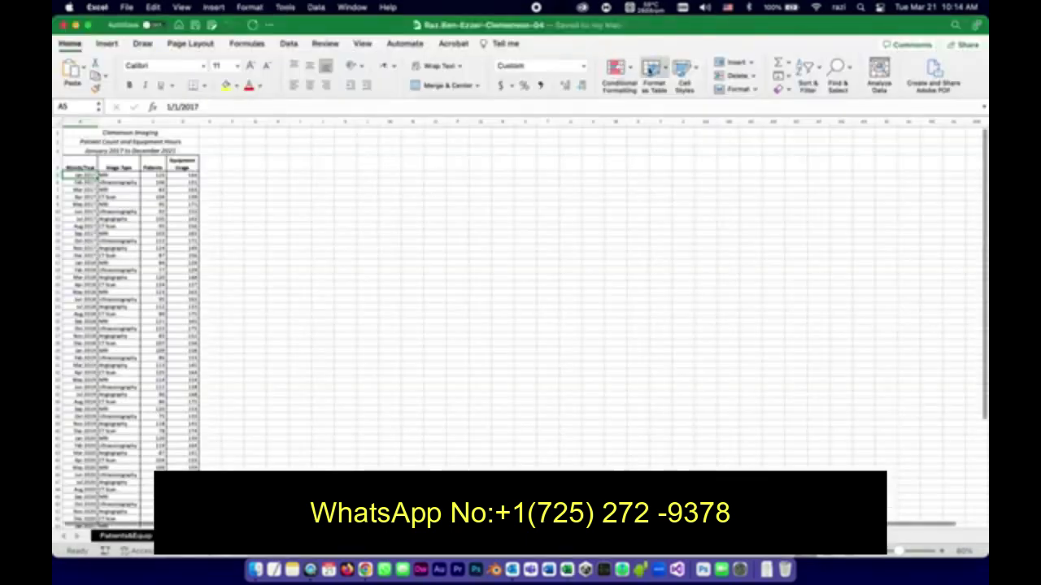
{"action": "left_click", "coordinate": [652, 70]}
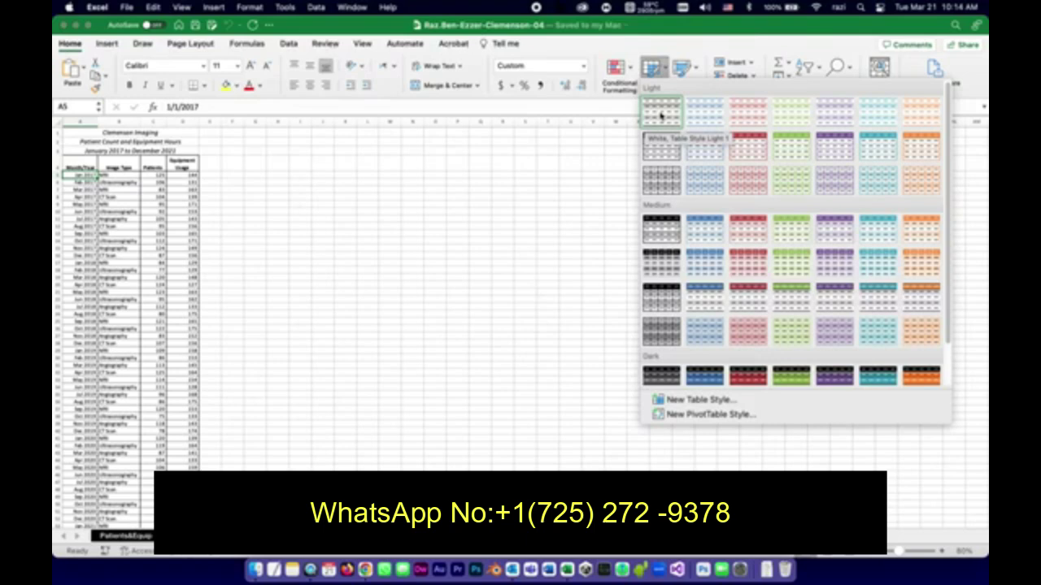
{"action": "left_click", "coordinate": [660, 116]}
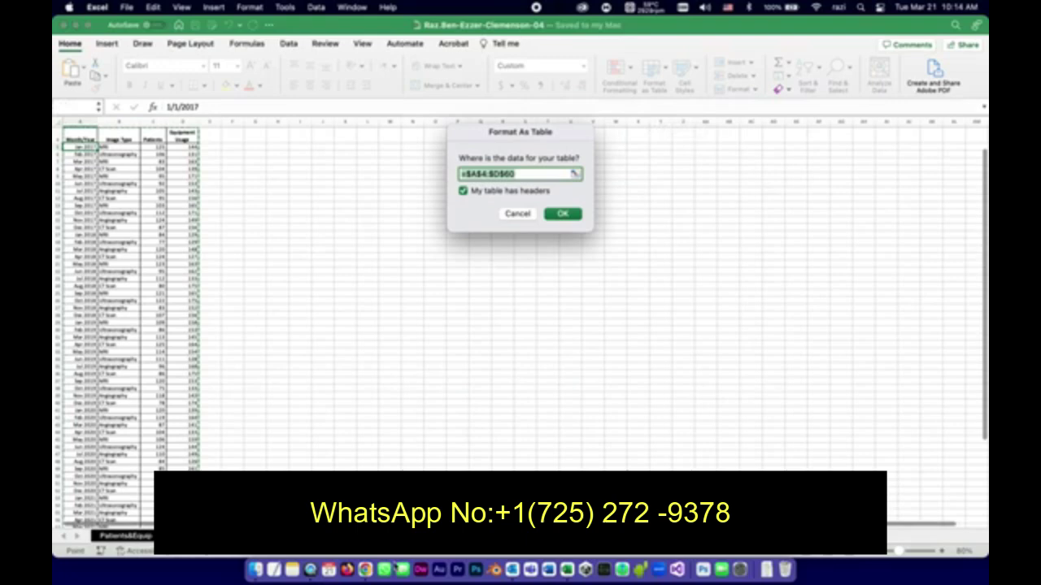
{"action": "left_click", "coordinate": [366, 572]}
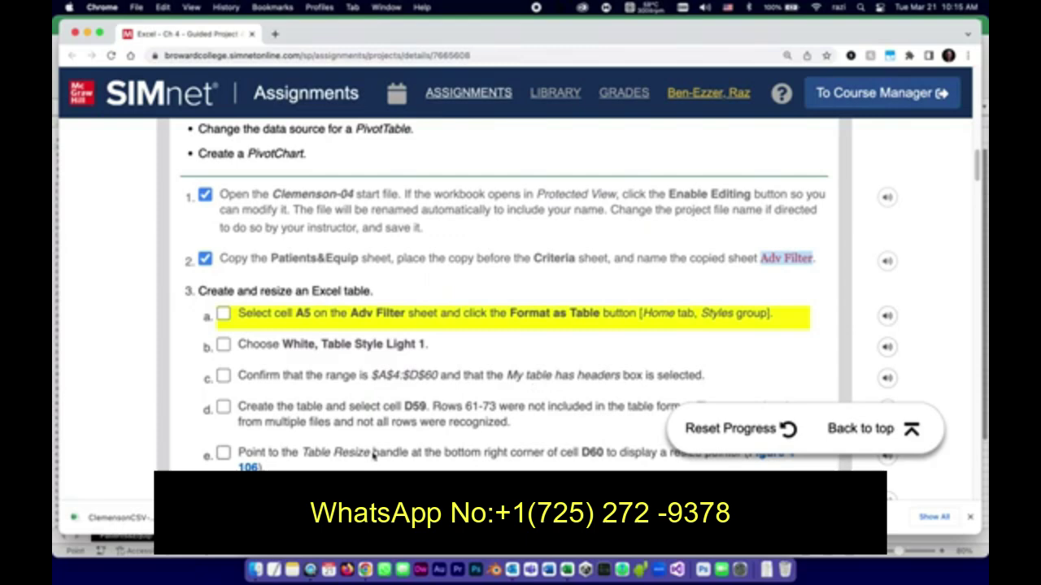
{"action": "left_click", "coordinate": [566, 570]}
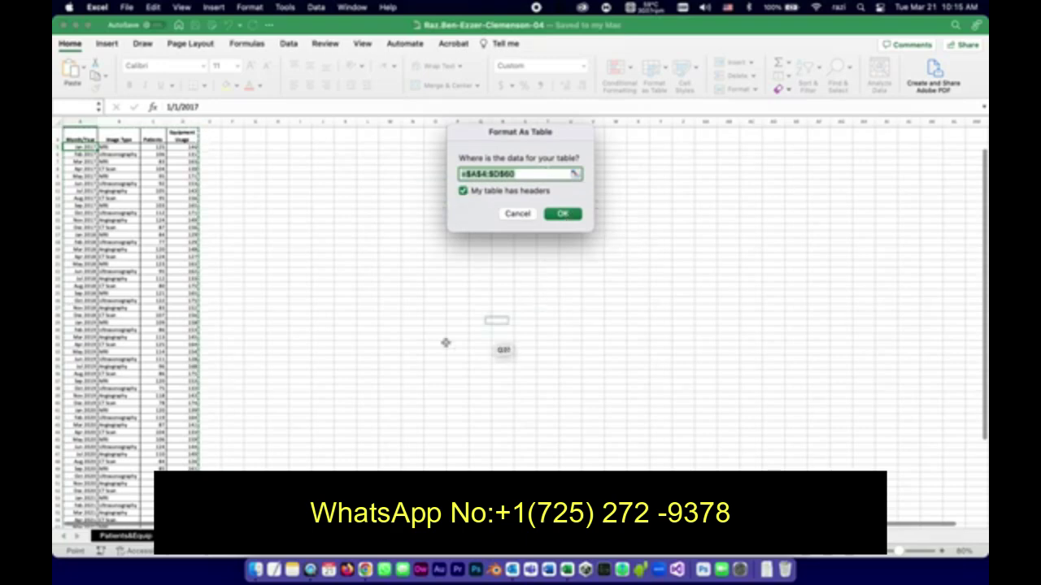
{"action": "left_click", "coordinate": [569, 214]}
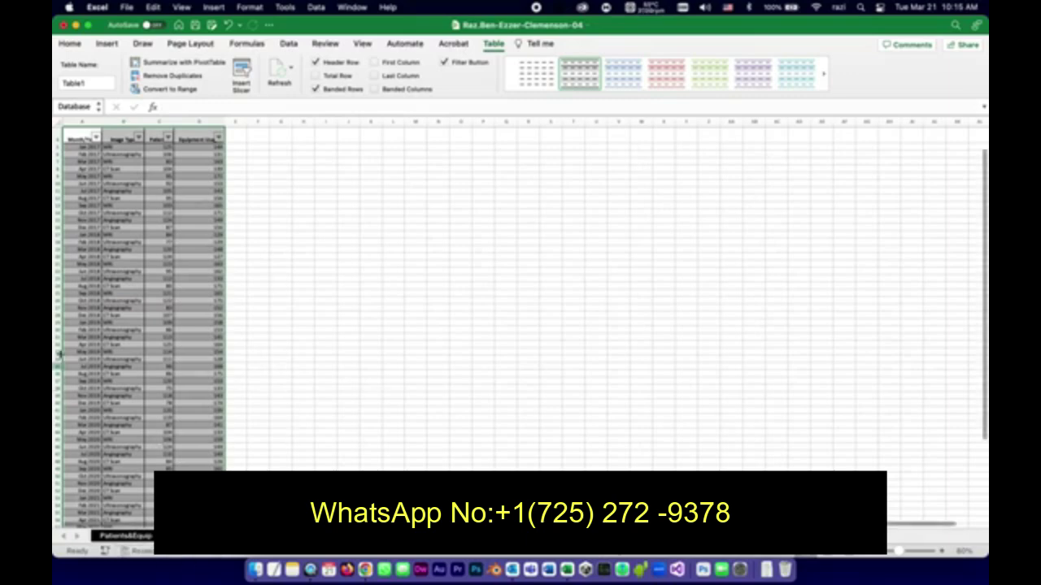
{"action": "left_click", "coordinate": [277, 187]}
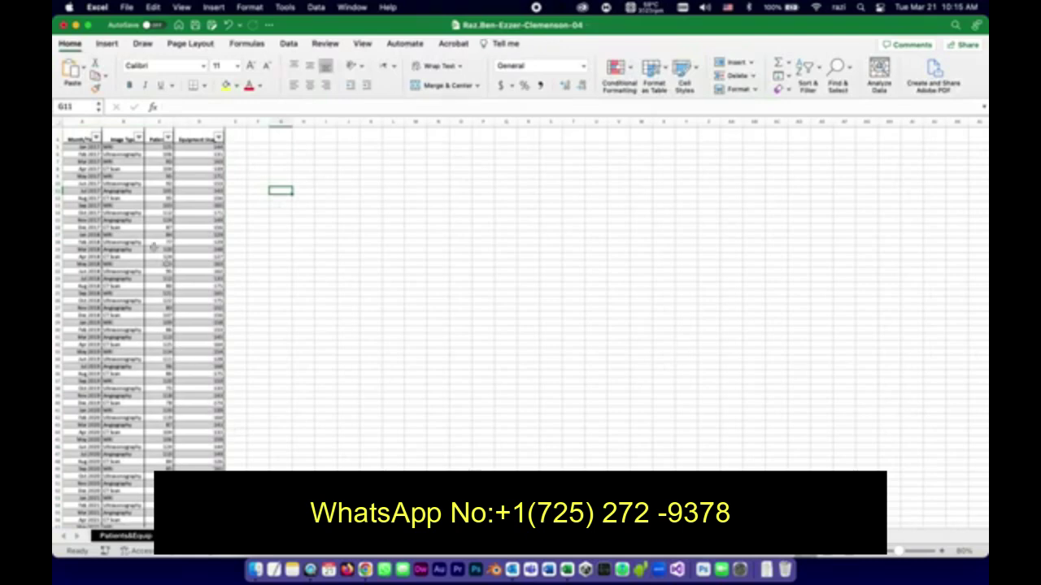
- View the filter options of the table's Month/Year column, close them, and save the workbook
{"action": "left_click", "coordinate": [97, 137]}
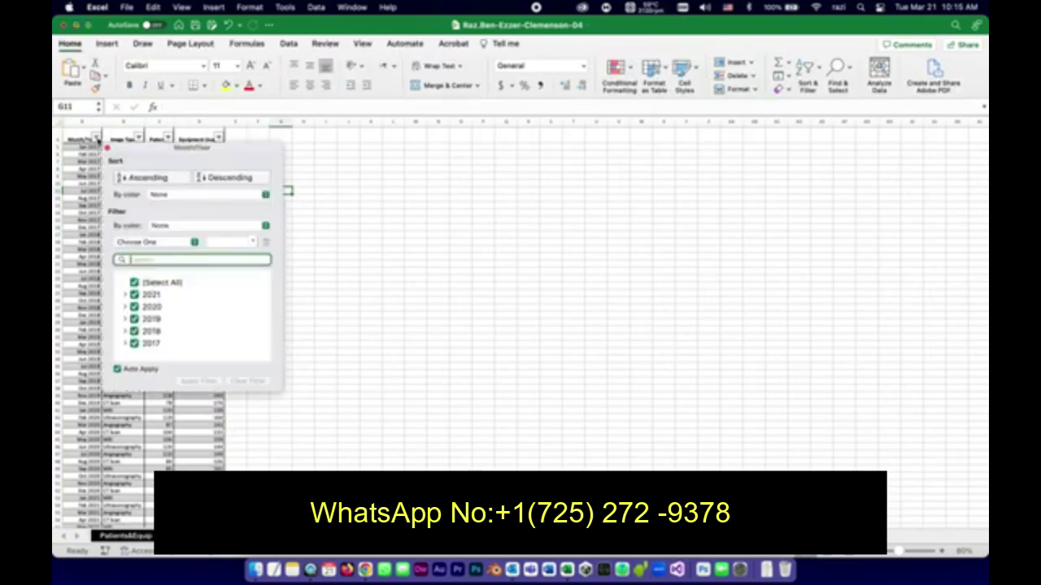
{"action": "left_click", "coordinate": [97, 140]}
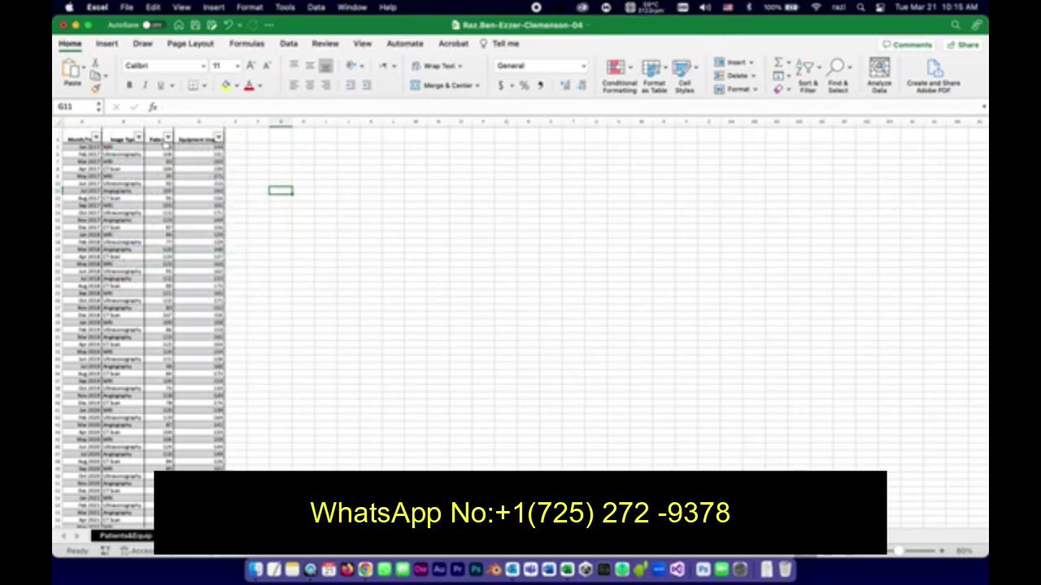
{"action": "left_click", "coordinate": [331, 298]}
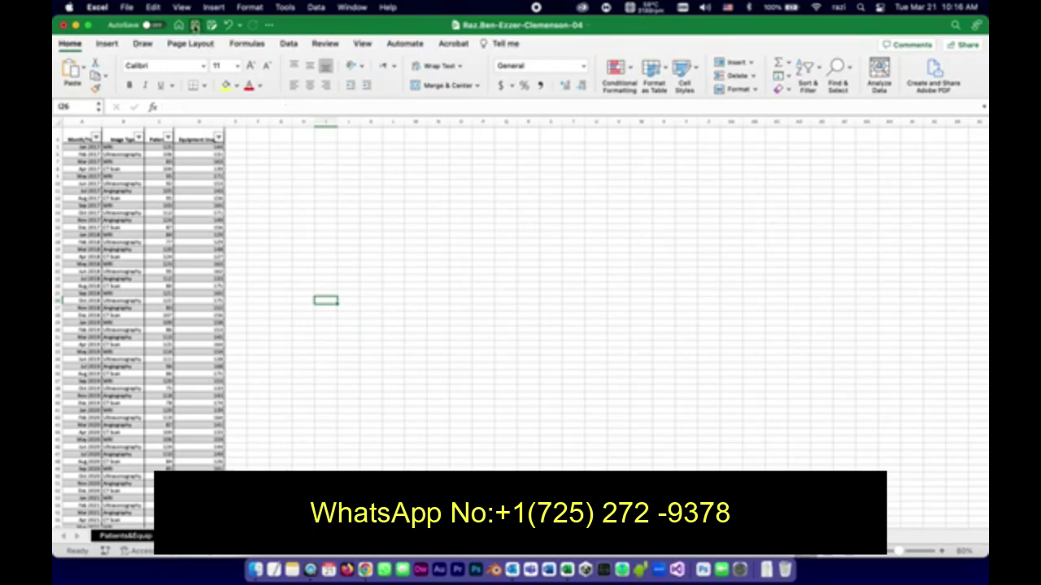
{"action": "left_click", "coordinate": [195, 25]}
- In the SIMnet page in Chrome, mark instructions 3a, 3b and 3c as complete and read the following table-resizing instructions
{"action": "left_click", "coordinate": [365, 572]}
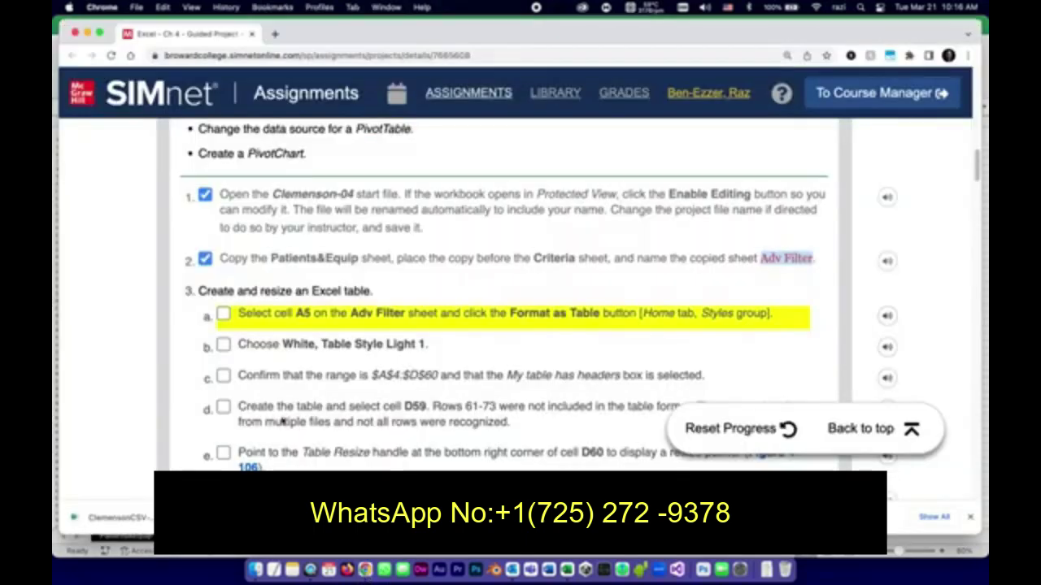
{"action": "left_click", "coordinate": [223, 314]}
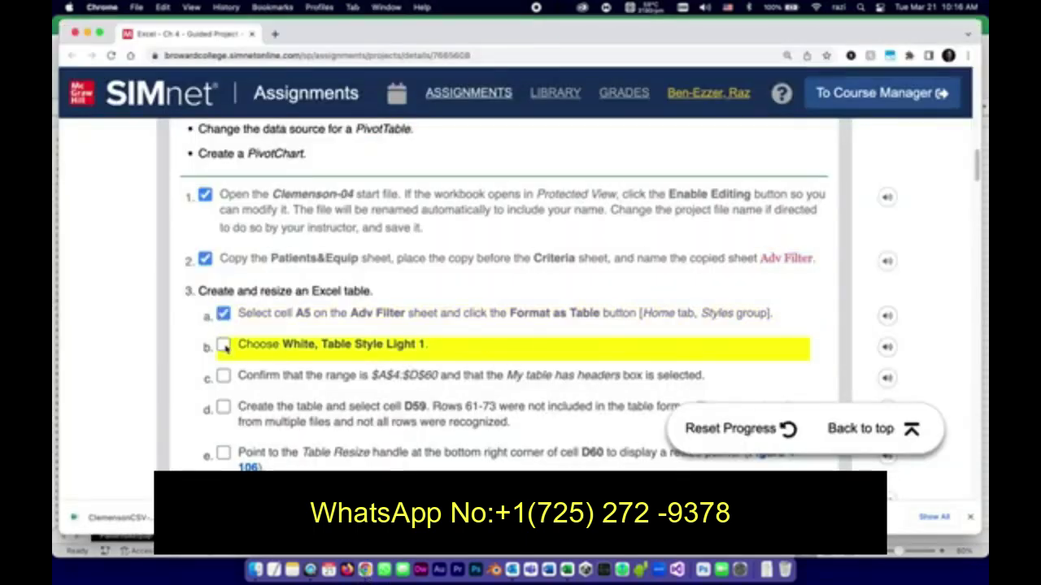
{"action": "left_click", "coordinate": [224, 345]}
{"action": "left_click", "coordinate": [224, 376]}
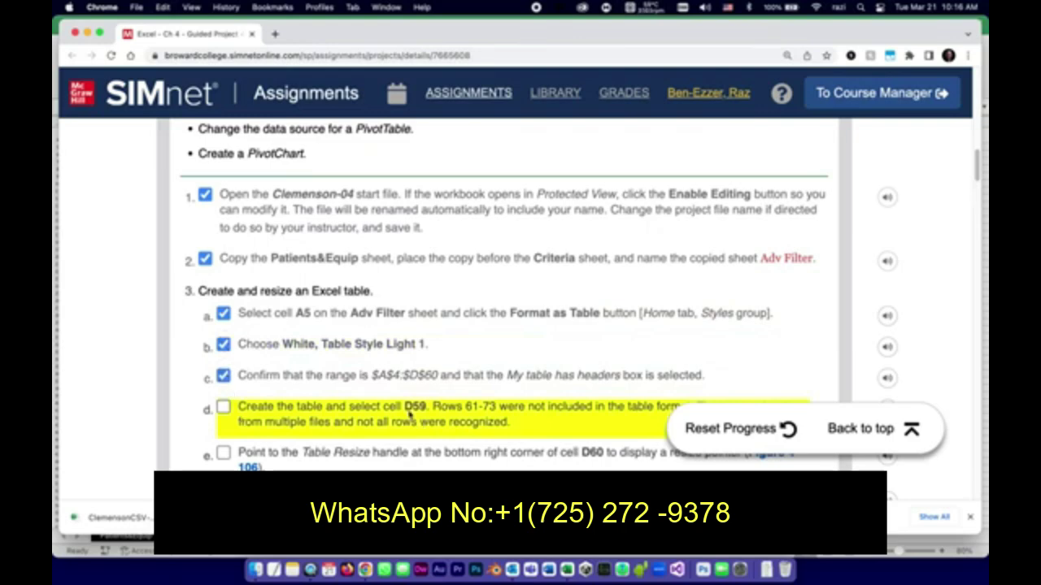
{"action": "scroll", "coordinate": [409, 414], "scroll_direction": "down", "scroll_amount": 3}
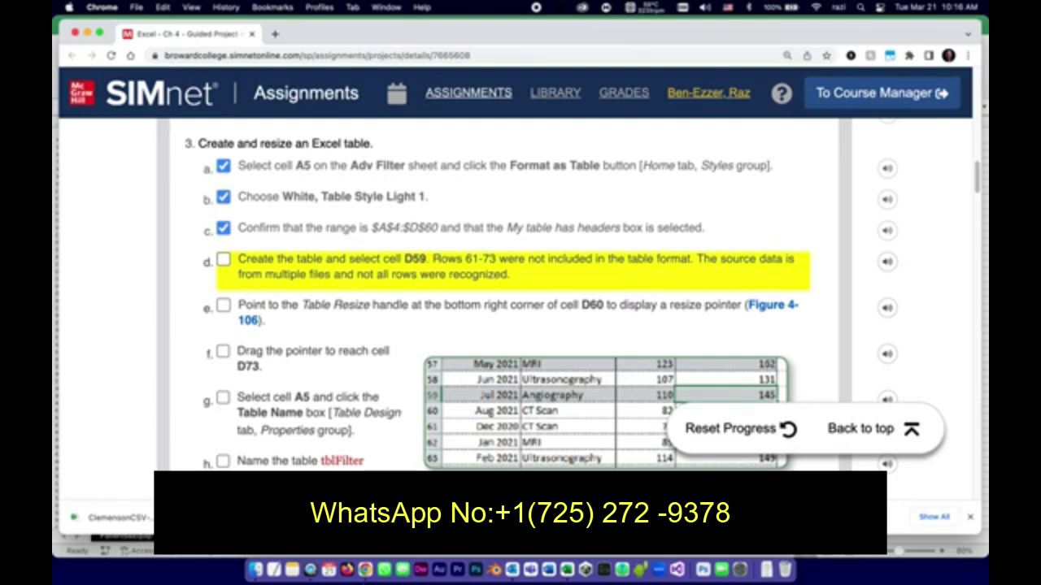
- Switch to the Excel workbook and select cell D59 in the Equipment Usage column, with the sheet enlarged for easier reading
{"action": "left_click", "coordinate": [572, 569]}
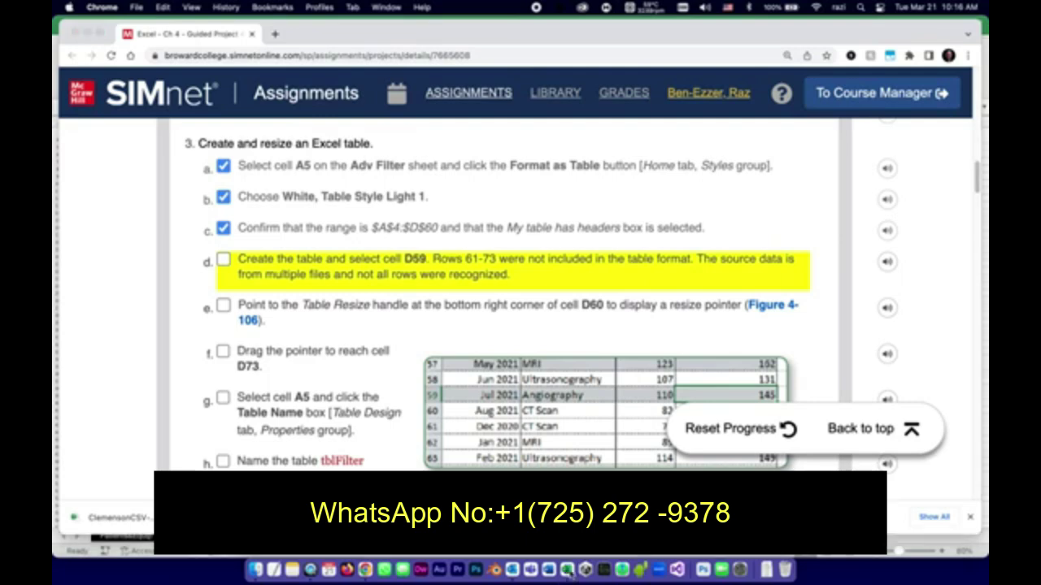
{"action": "scroll", "coordinate": [315, 454], "scroll_direction": "down", "scroll_amount": 5}
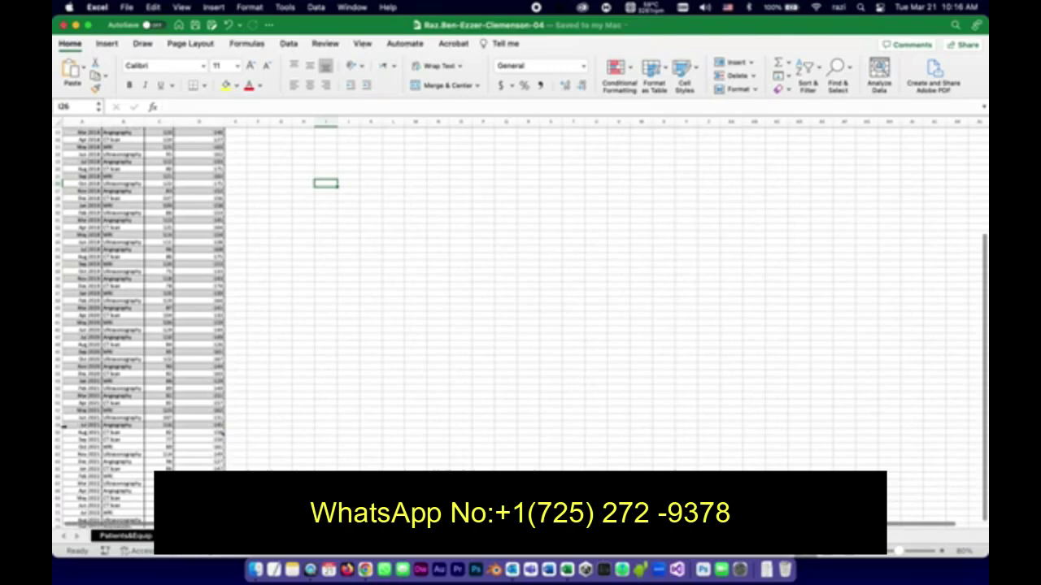
{"action": "scroll", "coordinate": [357, 418], "scroll_direction": "down", "scroll_amount": 3}
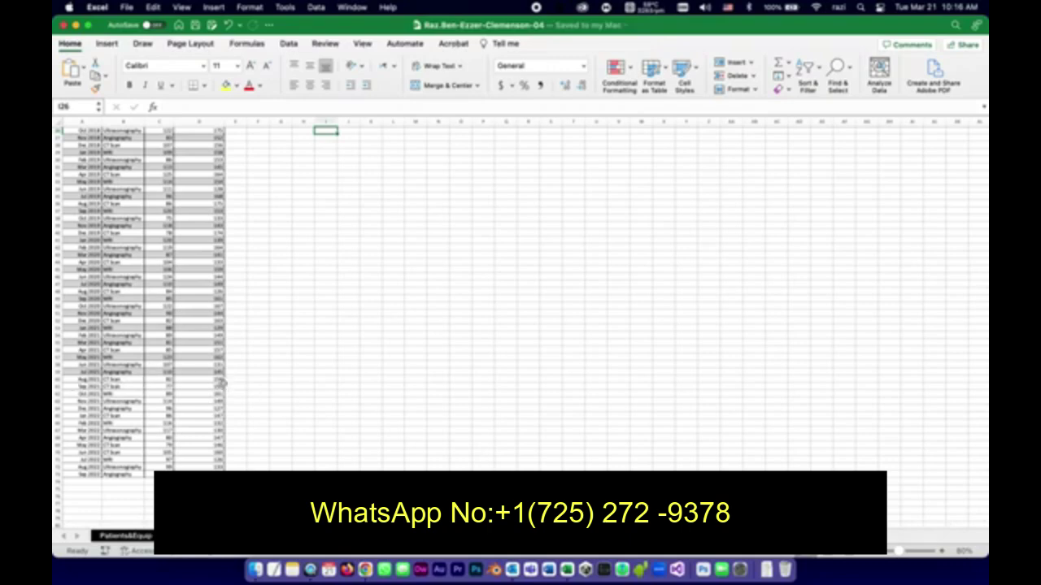
{"action": "scroll", "coordinate": [220, 381], "scroll_direction": "down", "scroll_amount": 1}
{"action": "left_click", "coordinate": [82, 371]}
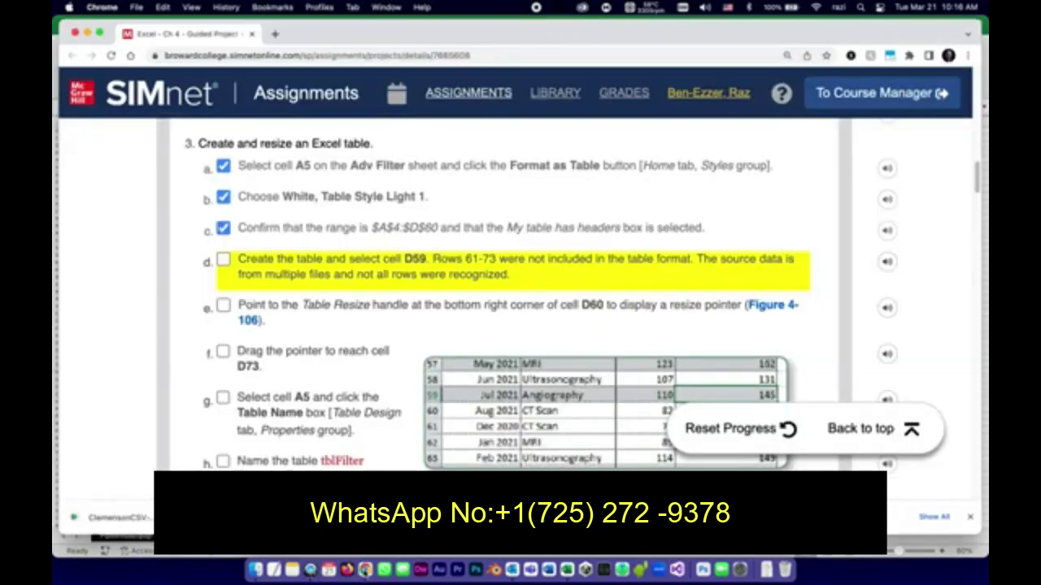
{"action": "left_click", "coordinate": [364, 570]}
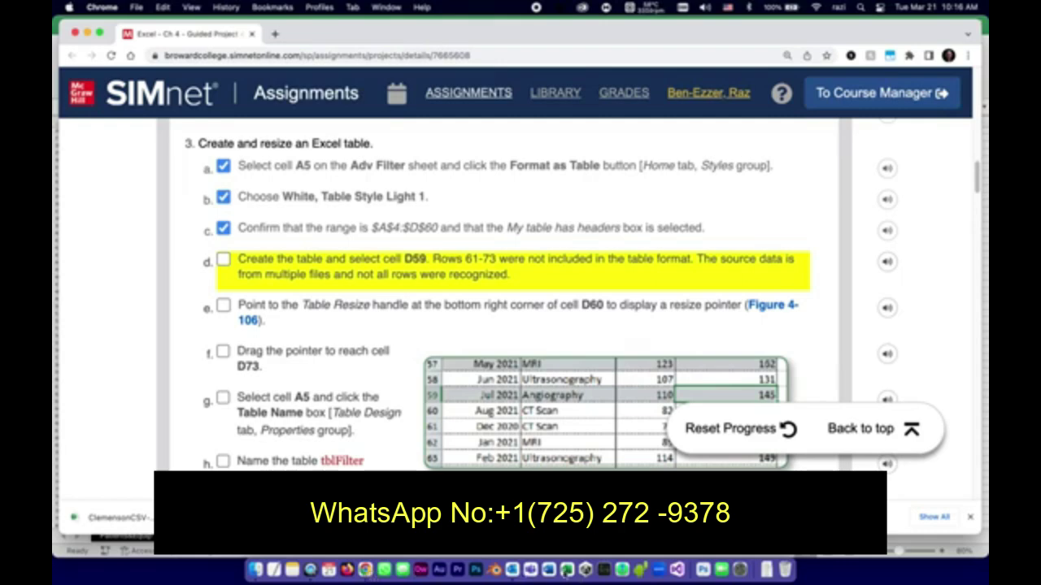
{"action": "left_click", "coordinate": [566, 571]}
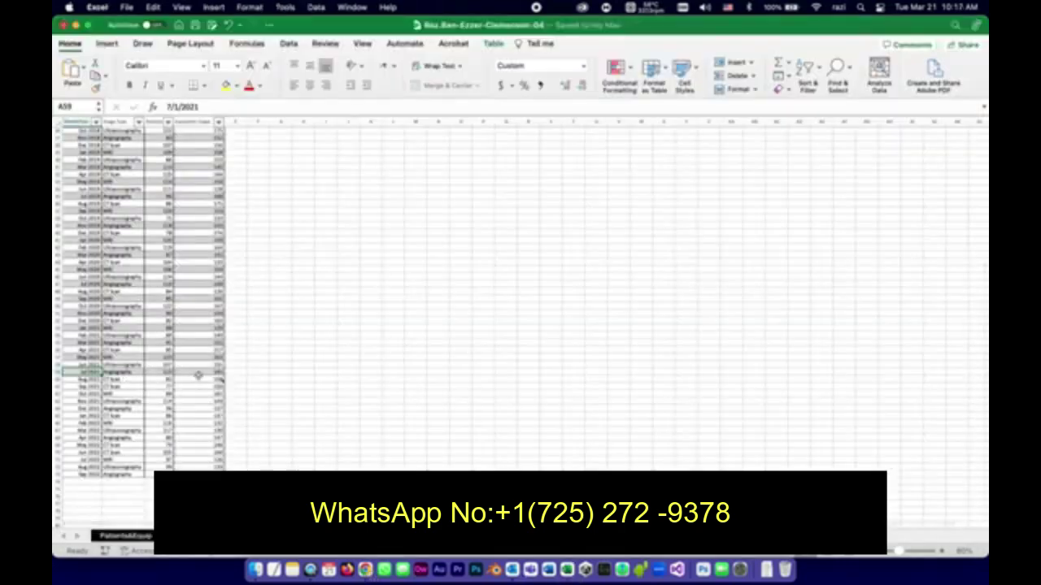
{"action": "left_click", "coordinate": [198, 374]}
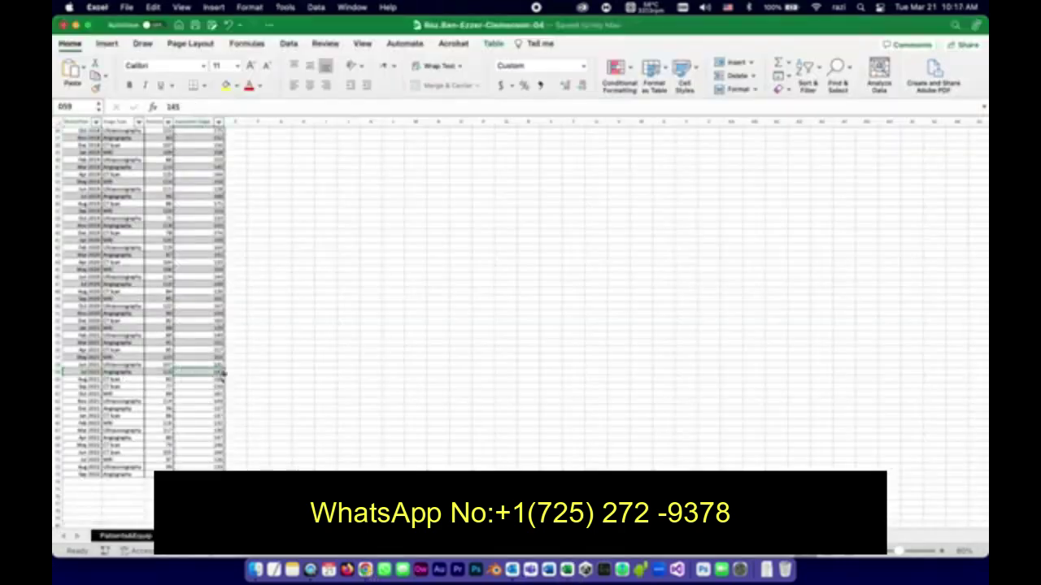
{"action": "left_click", "coordinate": [943, 551]}
{"action": "left_click", "coordinate": [943, 551]}
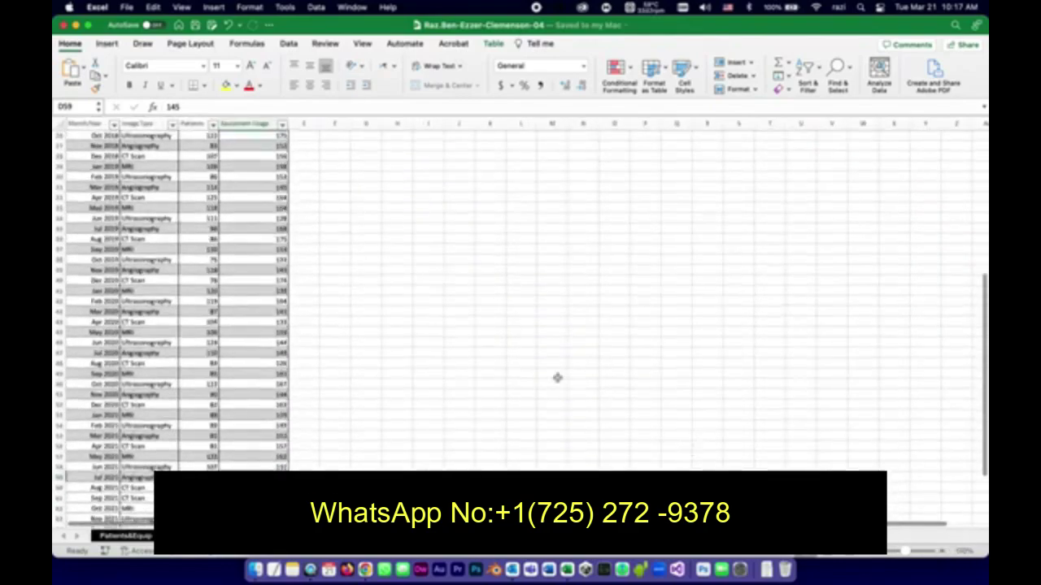
- Recheck the SIMnet resize instruction, extend the Excel table from cell D60 down to D73, and save the workbook
{"action": "left_click", "coordinate": [365, 569]}
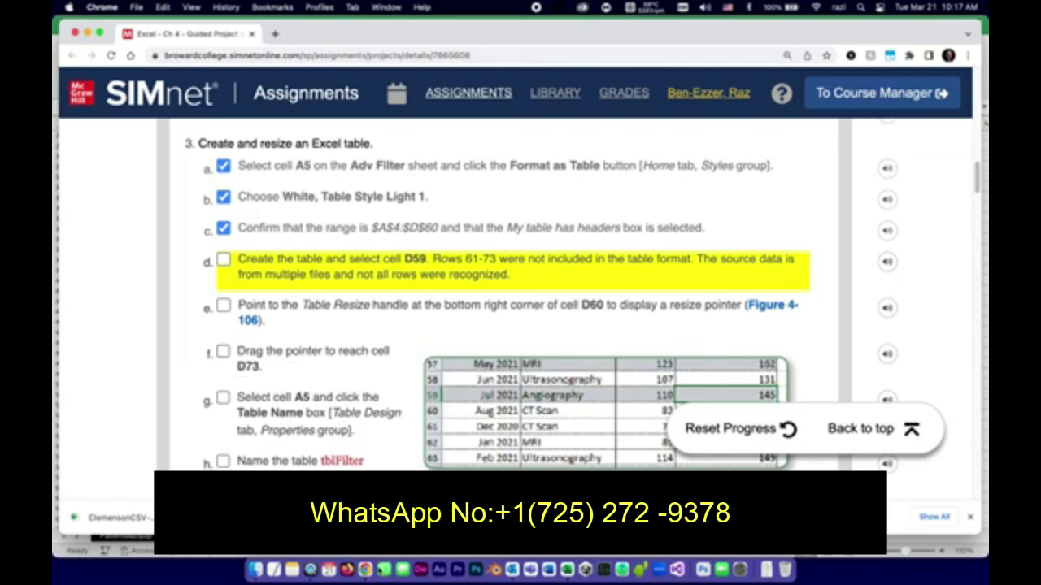
{"action": "left_click", "coordinate": [567, 569]}
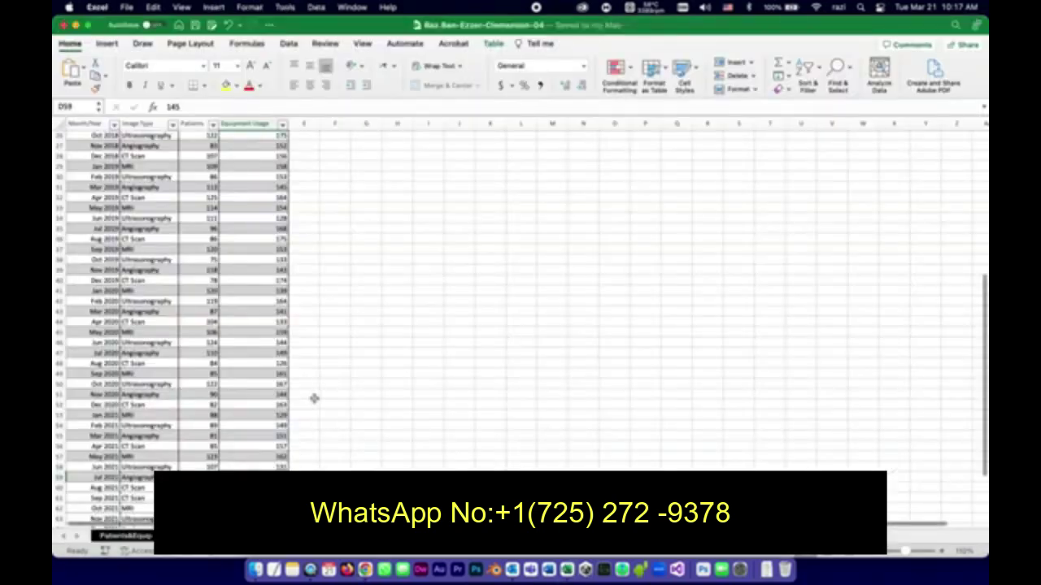
{"action": "scroll", "coordinate": [392, 457], "scroll_direction": "down", "scroll_amount": 10}
{"action": "scroll", "coordinate": [392, 457], "scroll_direction": "down", "scroll_amount": 5}
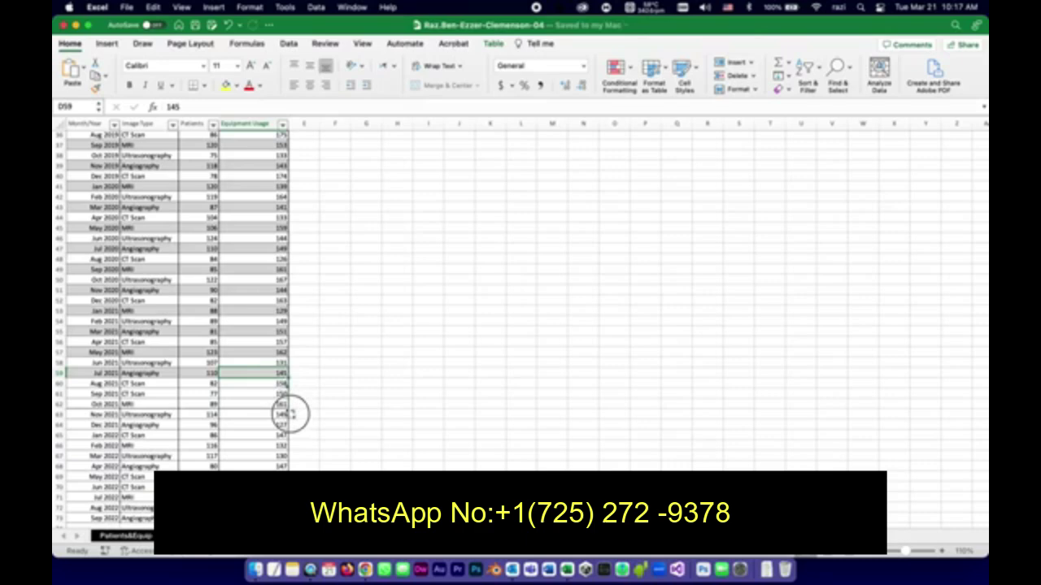
{"action": "scroll", "coordinate": [284, 467], "scroll_direction": "down", "scroll_amount": 3}
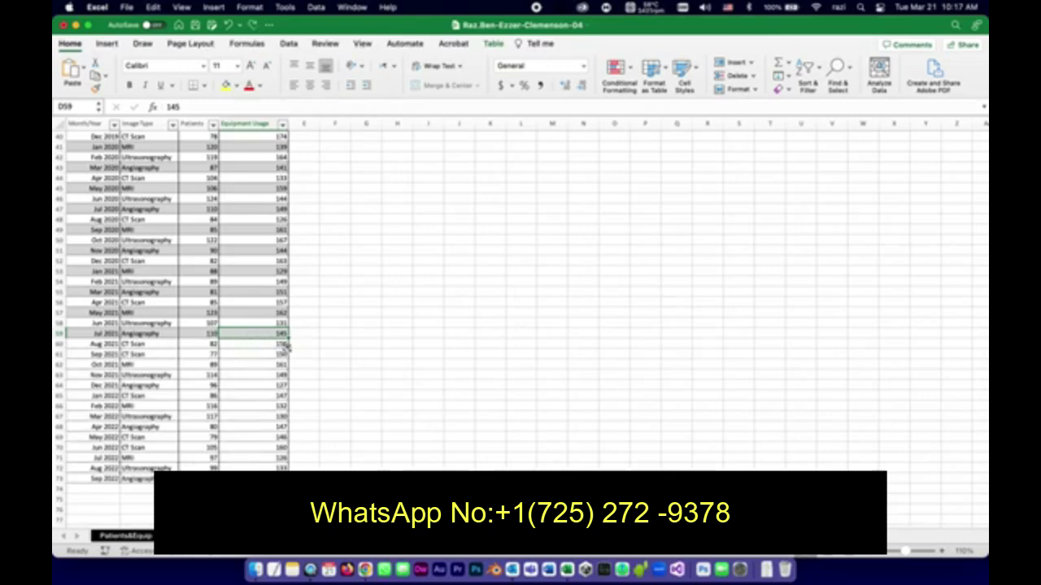
{"action": "left_click_drag", "start_coordinate": [286, 345], "coordinate": [289, 488]}
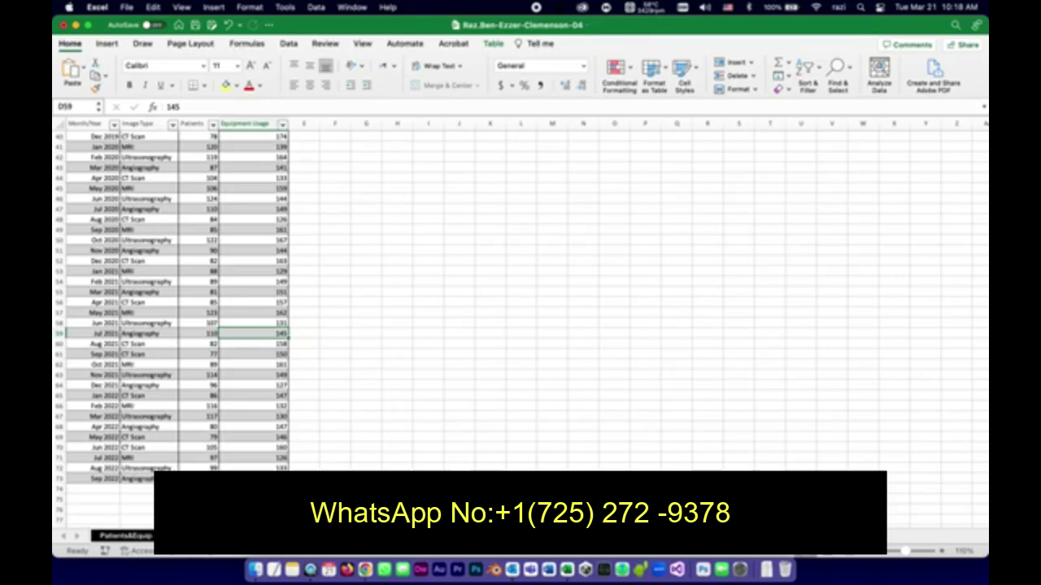
{"action": "left_click", "coordinate": [195, 24]}
- In the SIMnet page, mark instructions 3e and 3f as complete and copy the table name tblFilter from instruction 3h
{"action": "left_click", "coordinate": [366, 569]}
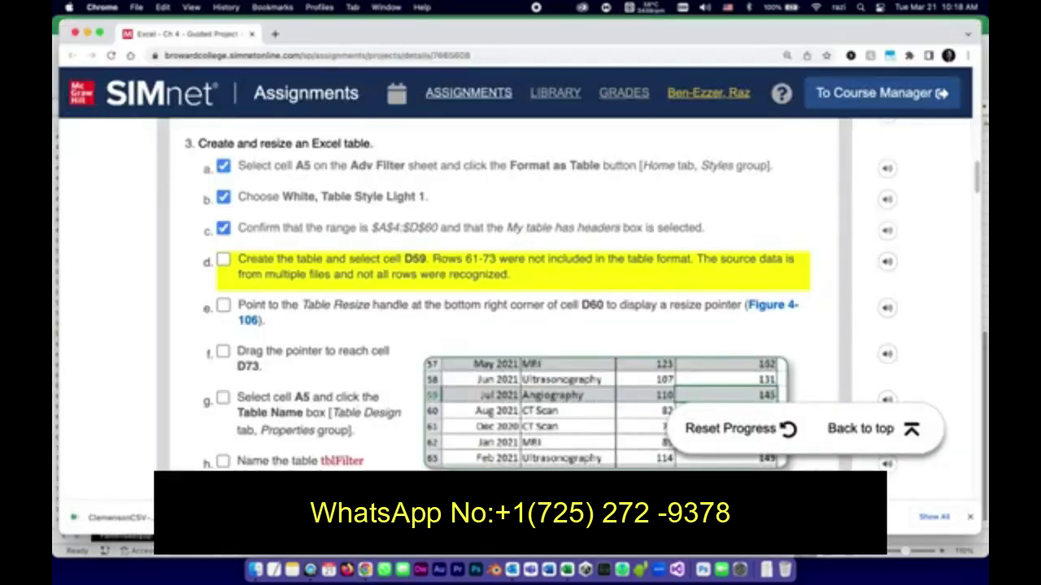
{"action": "left_click", "coordinate": [223, 306]}
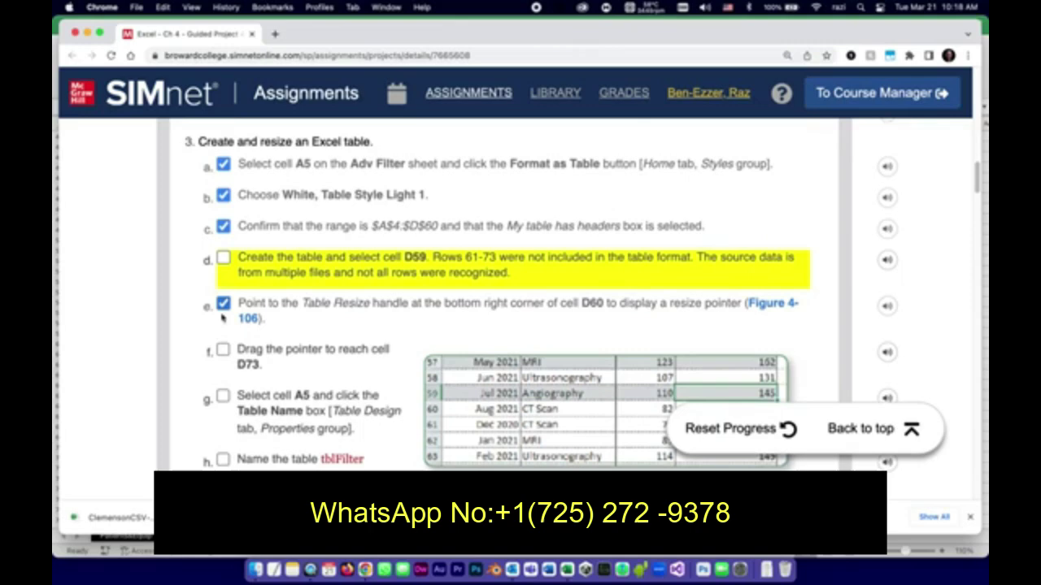
{"action": "left_click", "coordinate": [223, 350]}
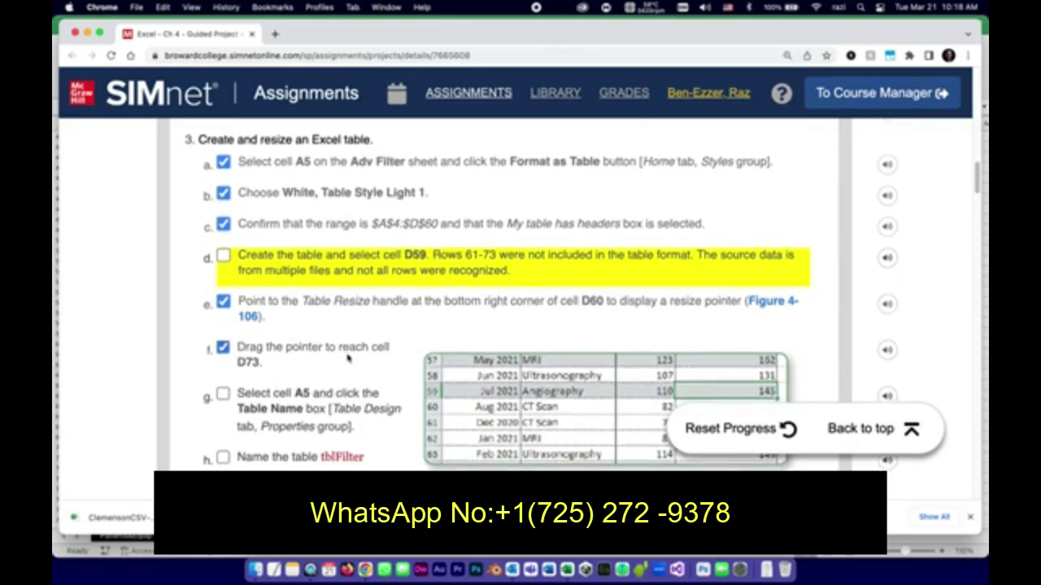
{"action": "scroll", "coordinate": [350, 356], "scroll_direction": "down", "scroll_amount": 3}
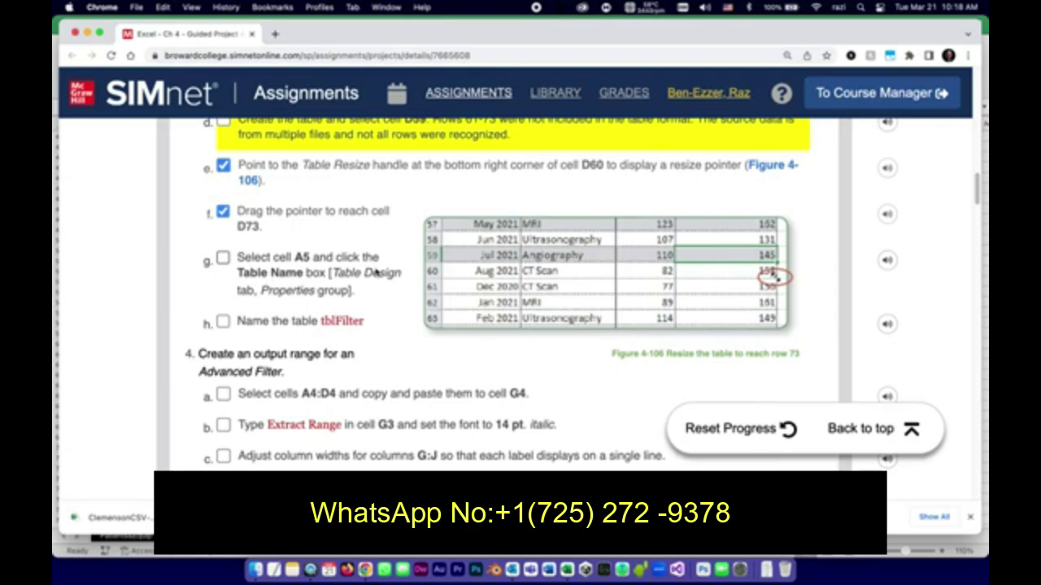
{"action": "left_click_drag", "start_coordinate": [322, 326], "coordinate": [364, 323]}
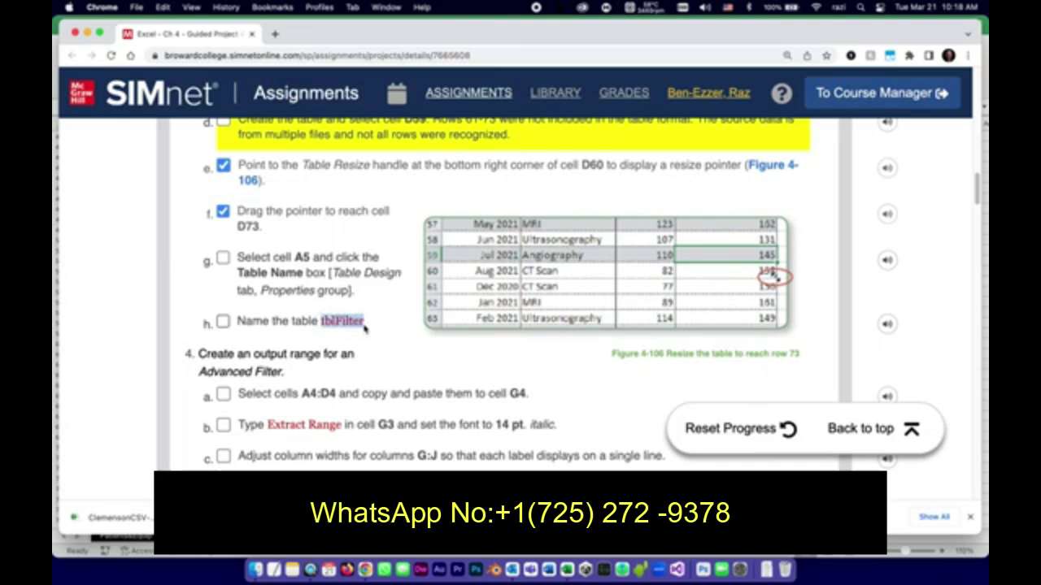
{"action": "right_click", "coordinate": [358, 321]}
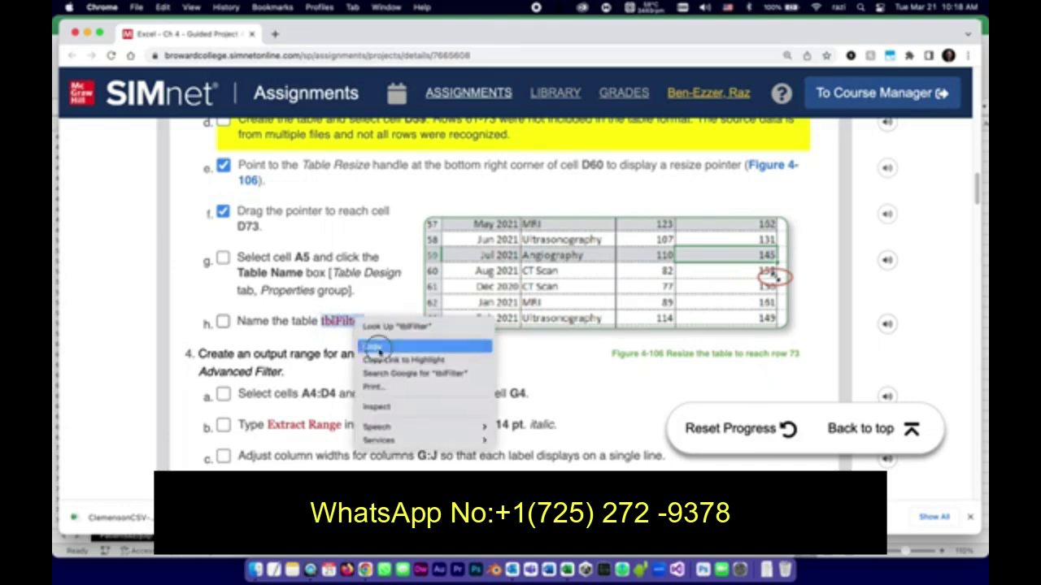
{"action": "left_click", "coordinate": [372, 346]}
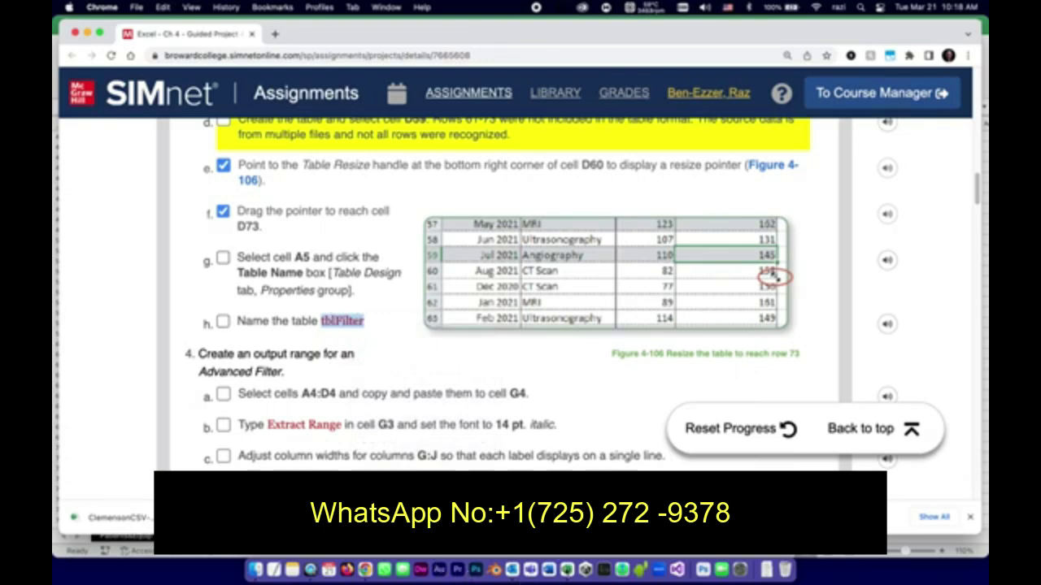
- In the Excel workbook, select cell A5, name the table tblFilter, and check that the new name is applied
{"action": "left_click", "coordinate": [567, 569]}
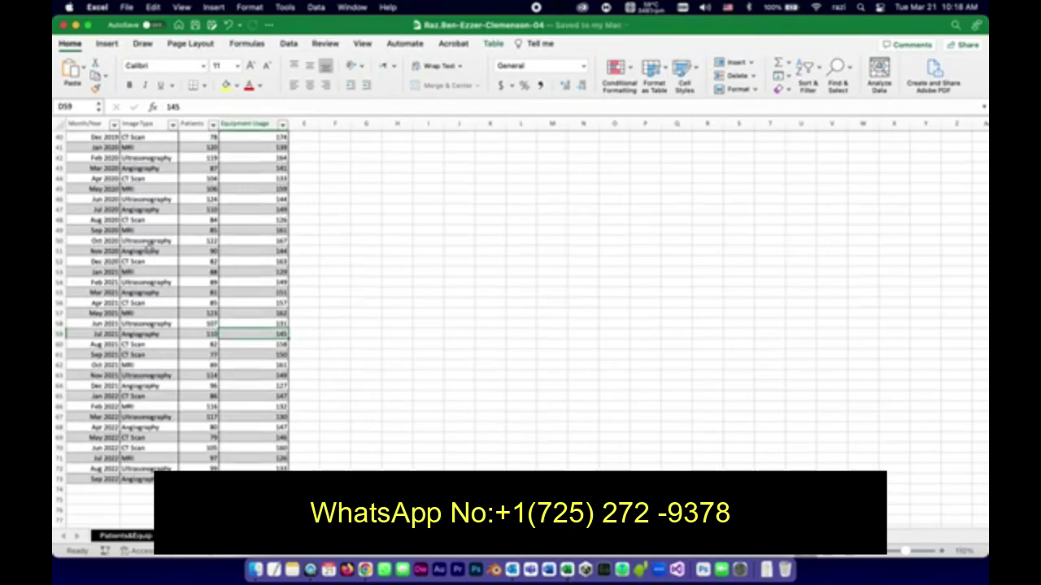
{"action": "scroll", "coordinate": [149, 248], "scroll_direction": "up", "scroll_amount": 5}
{"action": "scroll", "coordinate": [149, 248], "scroll_direction": "up", "scroll_amount": 3}
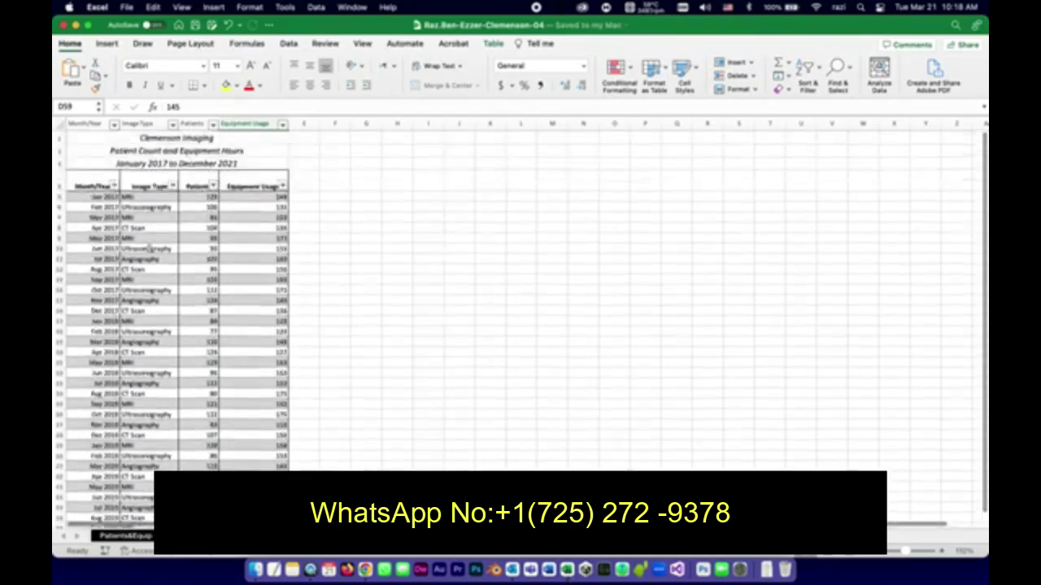
{"action": "left_click", "coordinate": [84, 196]}
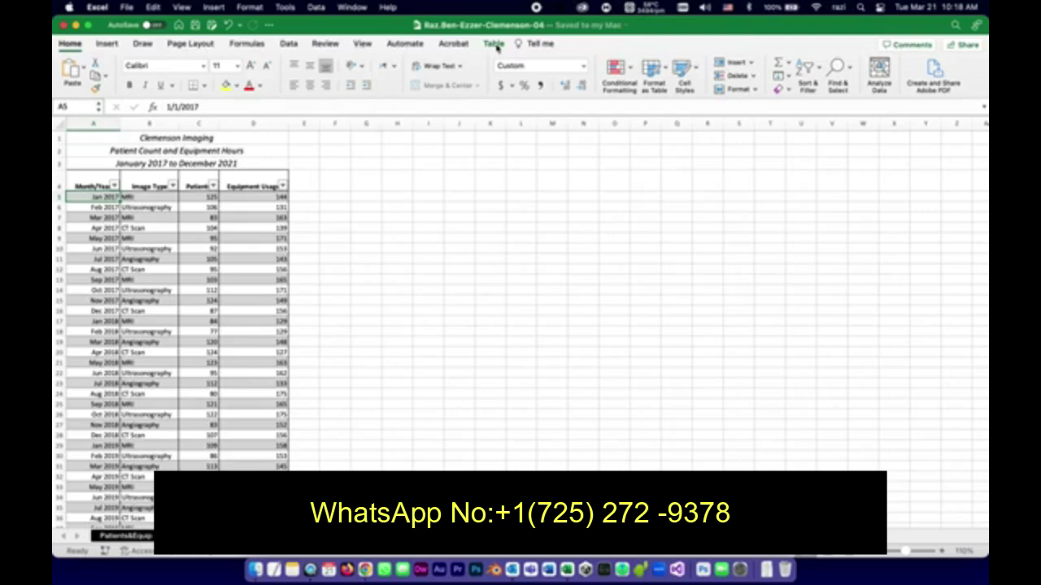
{"action": "left_click", "coordinate": [493, 43]}
{"action": "double_click", "coordinate": [90, 80]}
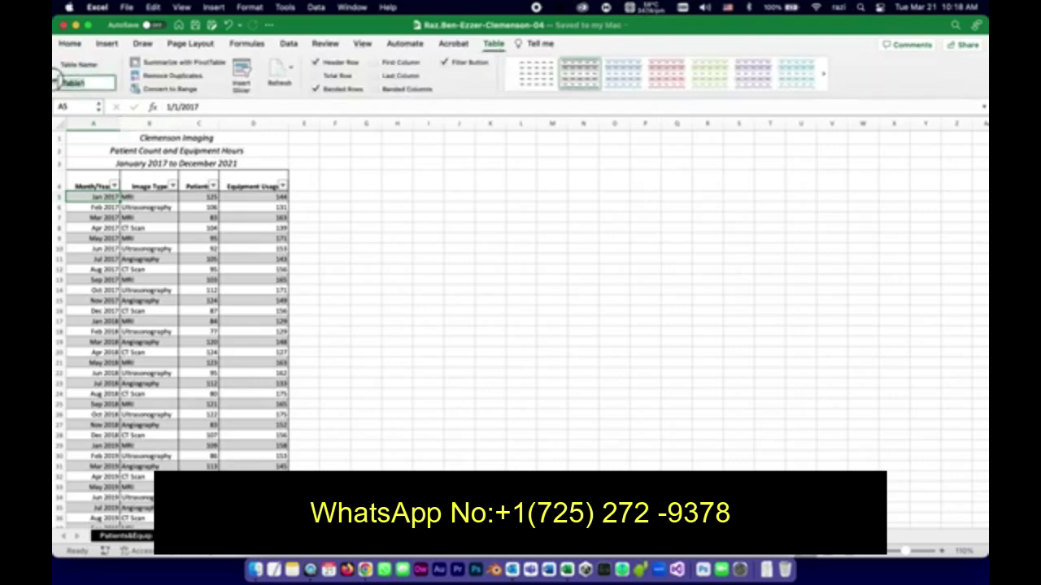
{"action": "type", "text": "tblFilter"}
{"action": "left_click", "coordinate": [472, 268]}
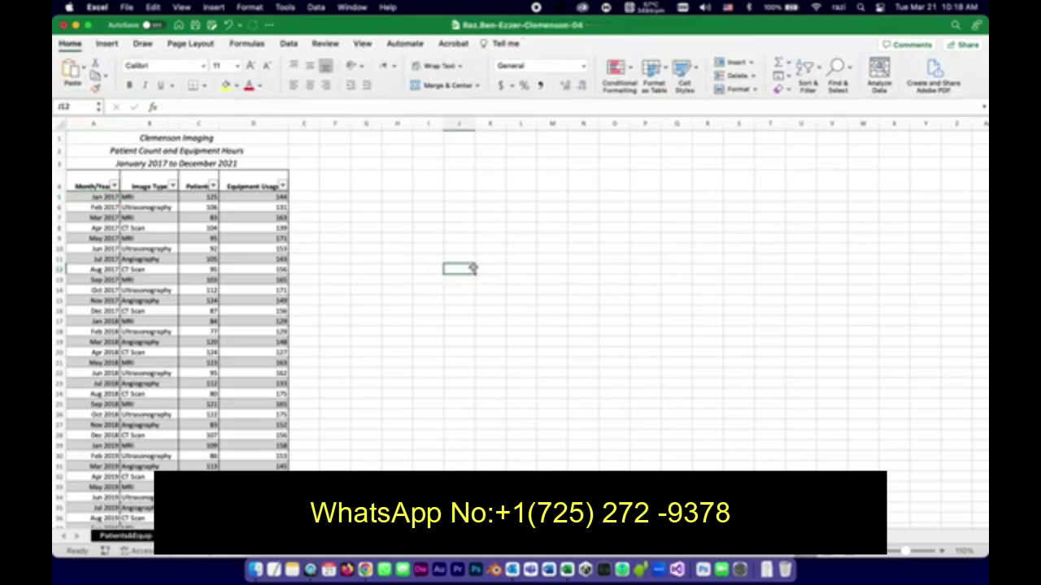
{"action": "left_click", "coordinate": [85, 198]}
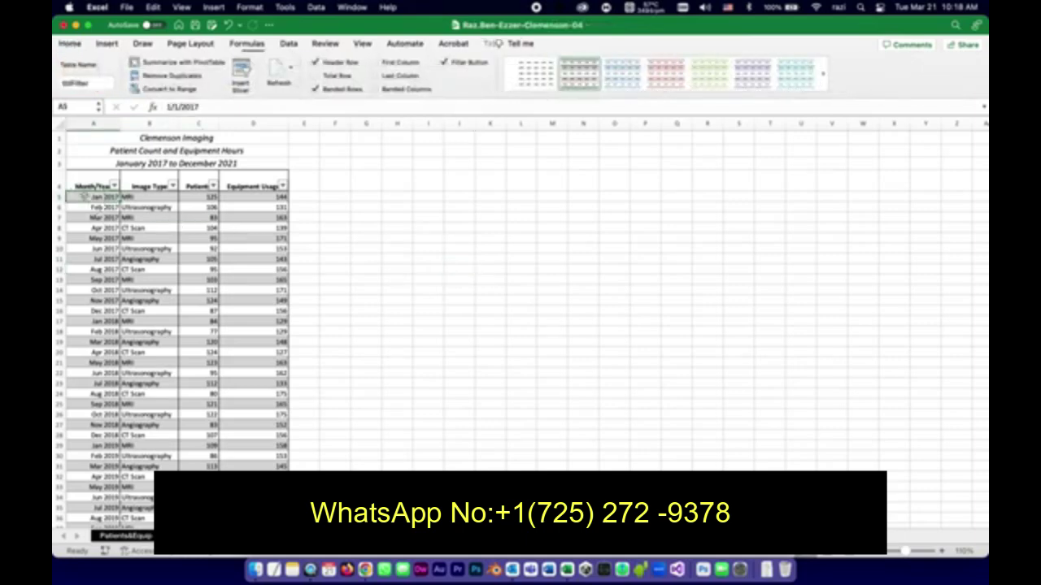
{"action": "left_click", "coordinate": [384, 372]}
- Return to the SIMnet page in Chrome and mark instructions 3g and 3h as complete
{"action": "left_click", "coordinate": [367, 571]}
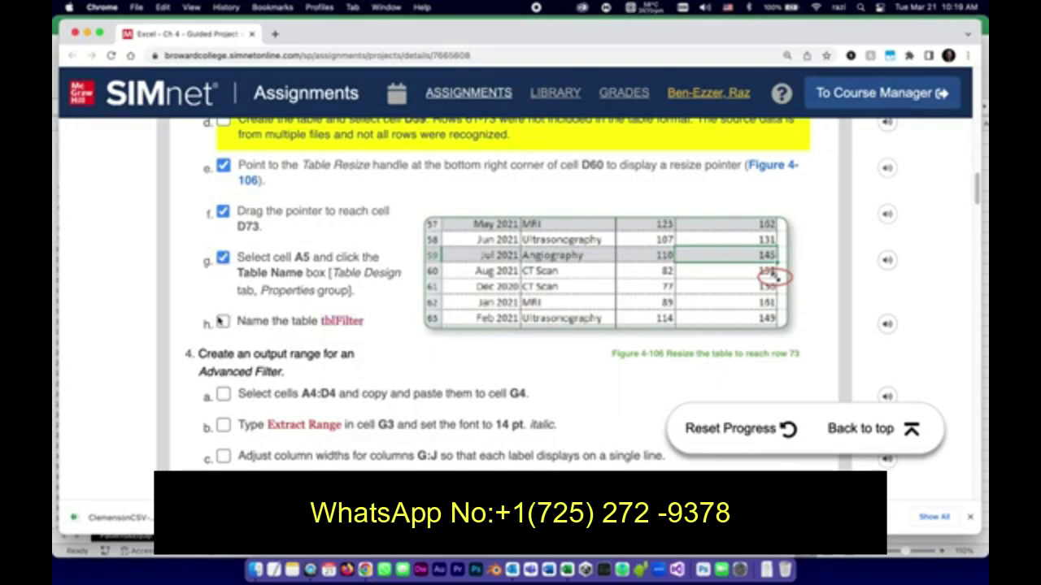
{"action": "left_click", "coordinate": [221, 321]}
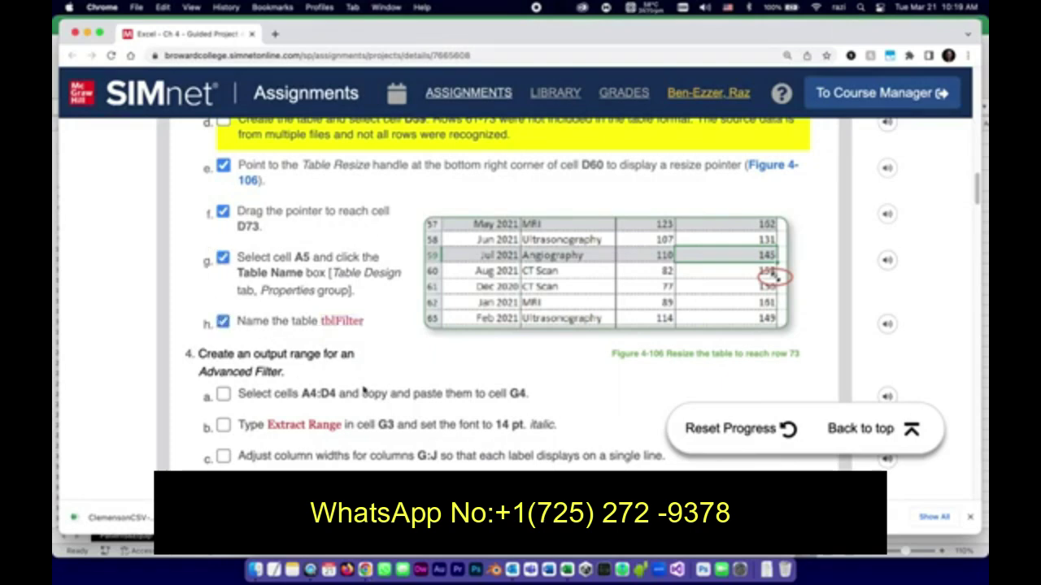
{"action": "scroll", "coordinate": [363, 390], "scroll_direction": "down", "scroll_amount": 3}
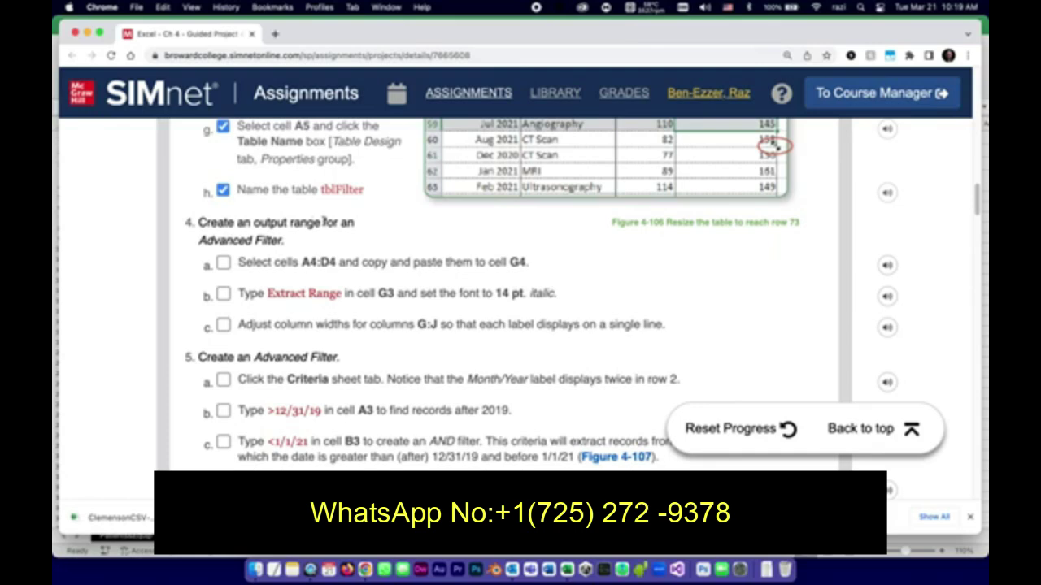
{"action": "left_click", "coordinate": [273, 265]}
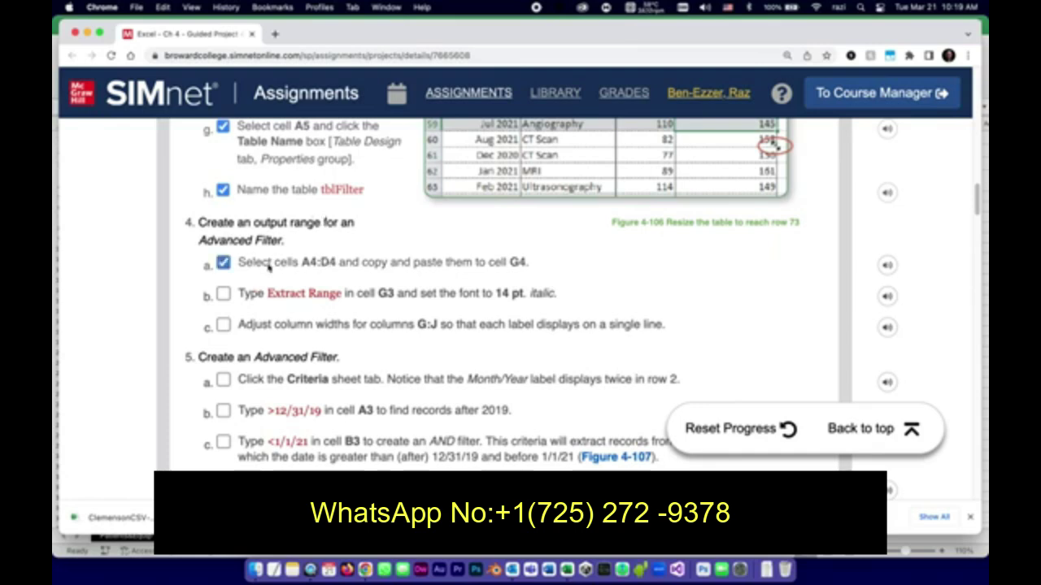
{"action": "left_click", "coordinate": [220, 263]}
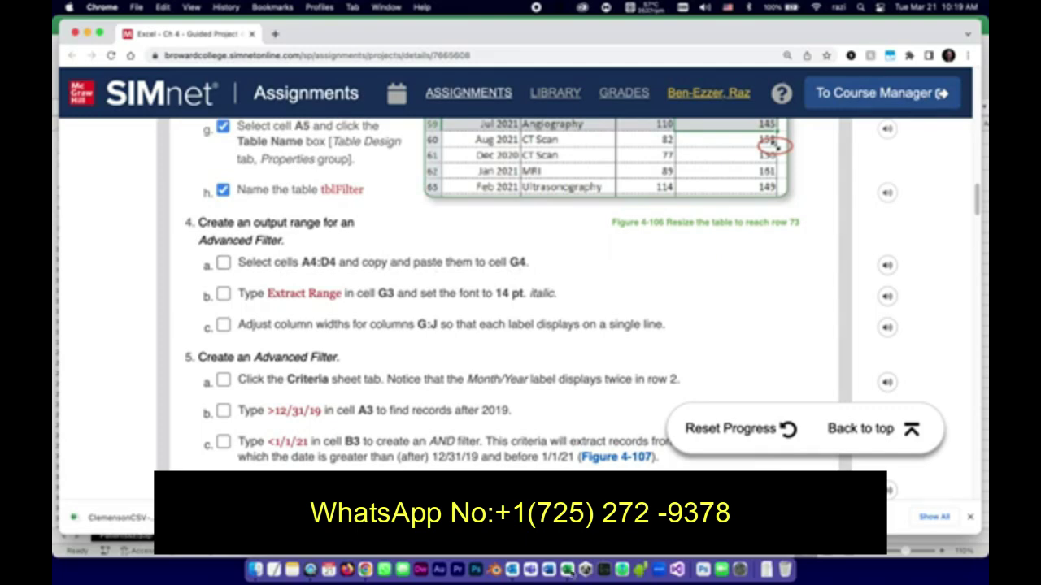
- In the Excel workbook, cut the header labels in cells A4:D4, paste them at cell G4, and save the workbook
{"action": "key", "text": "super+Tab"}
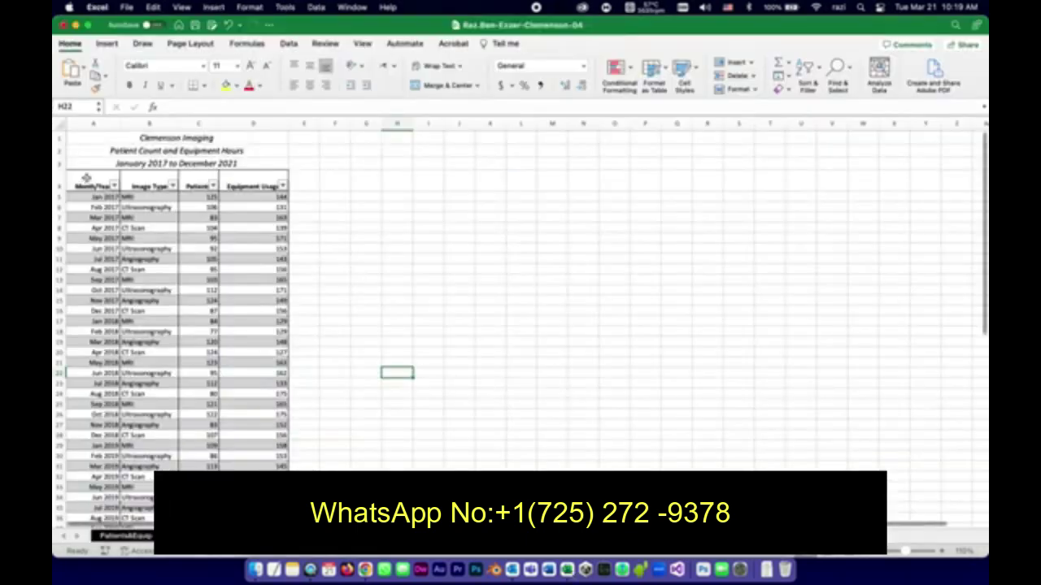
{"action": "left_click_drag", "start_coordinate": [86, 180], "coordinate": [232, 179]}
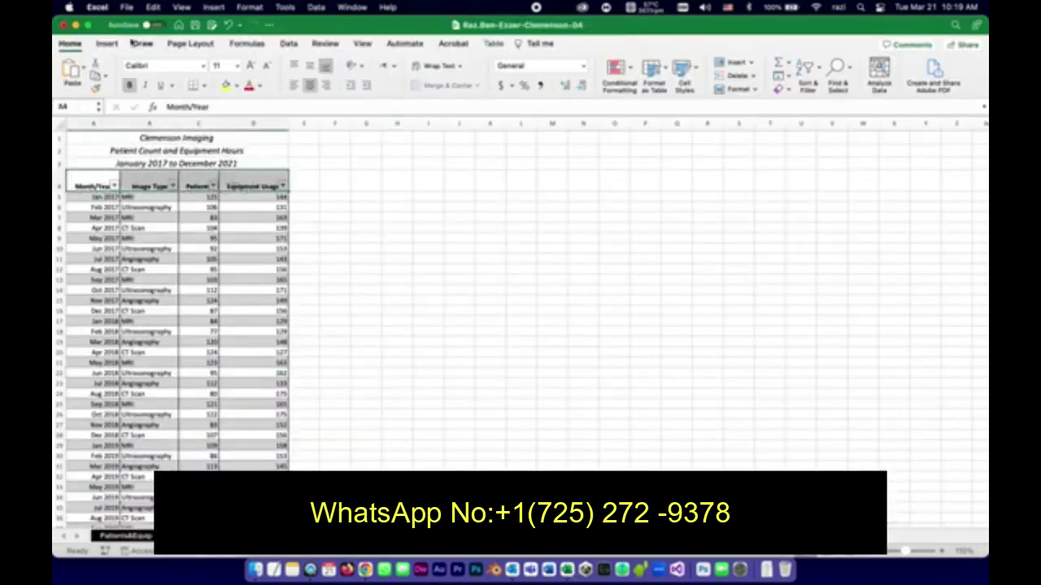
{"action": "left_click", "coordinate": [94, 63]}
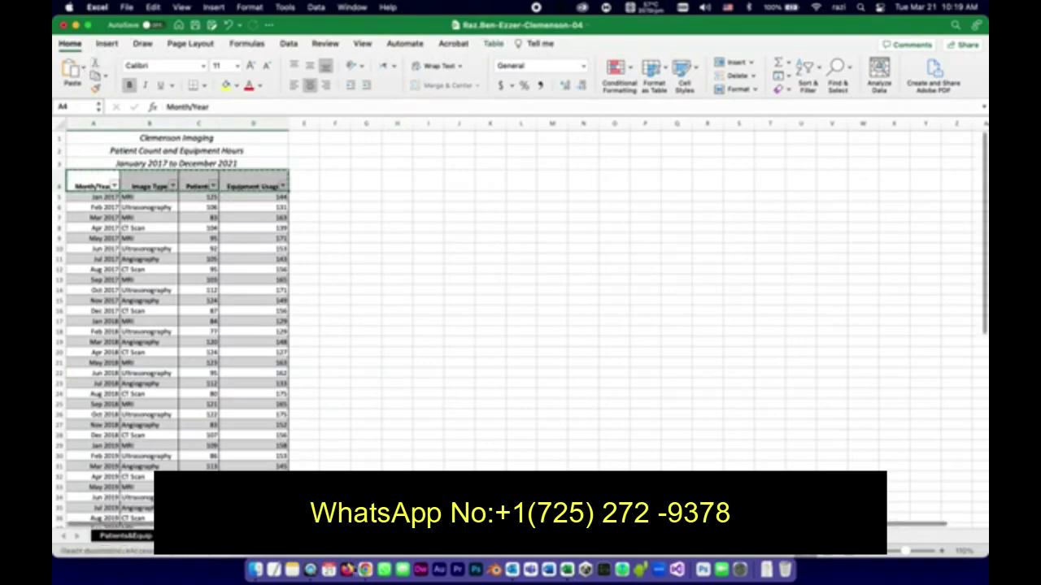
{"action": "key", "text": "super+Tab"}
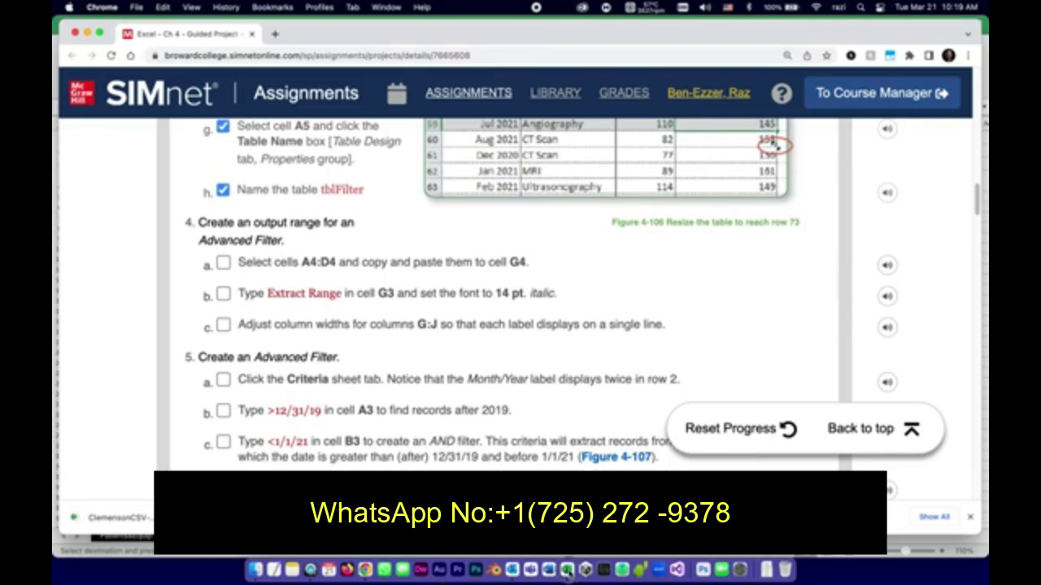
{"action": "left_click", "coordinate": [569, 573]}
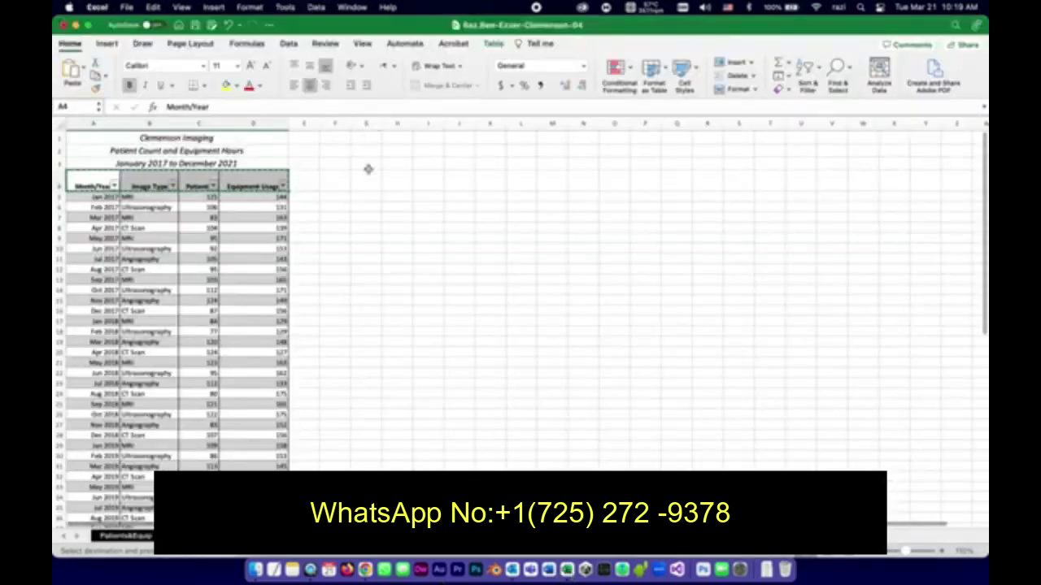
{"action": "left_click", "coordinate": [368, 180]}
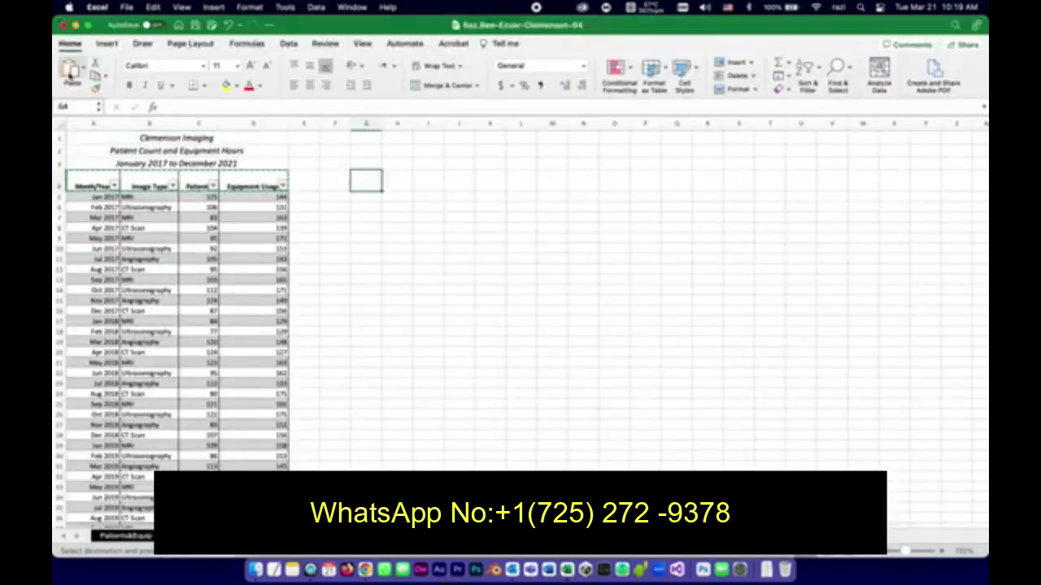
{"action": "left_click", "coordinate": [72, 71]}
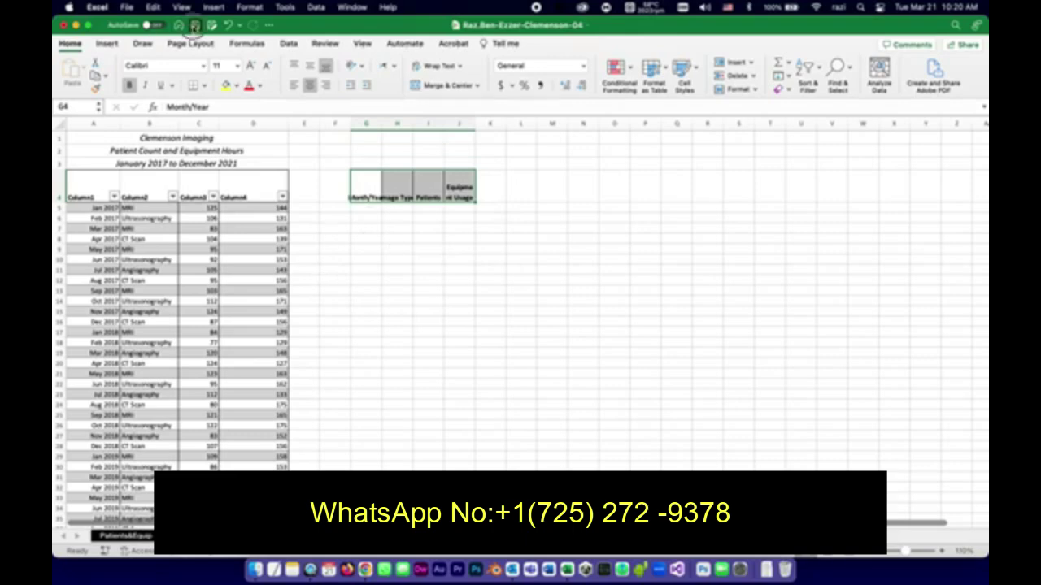
{"action": "left_click", "coordinate": [196, 25]}
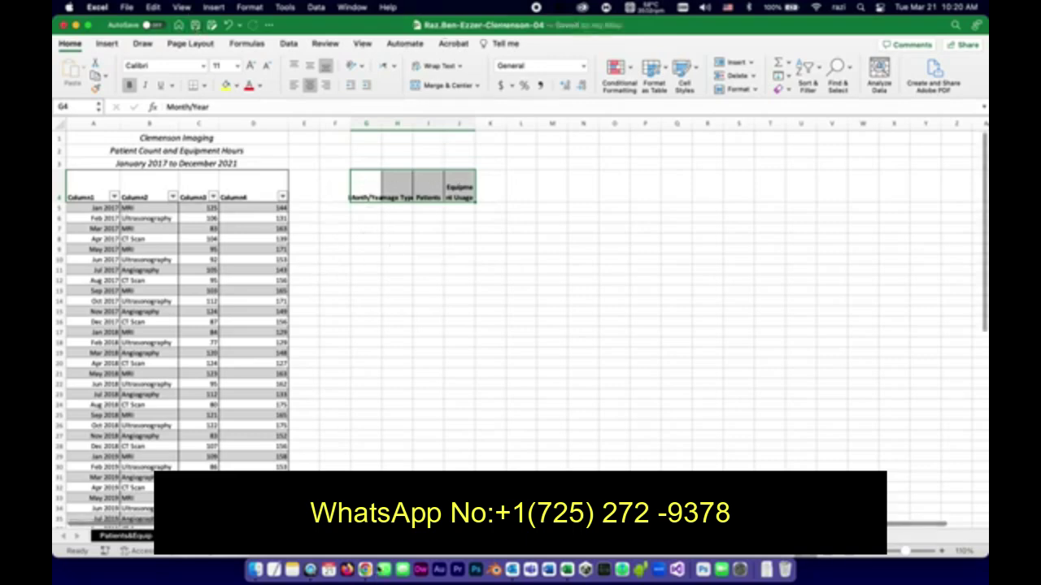
- Return to the SIMnet page in Chrome and copy the text Extract Range from instruction 4b
{"action": "key", "text": "super+Tab"}
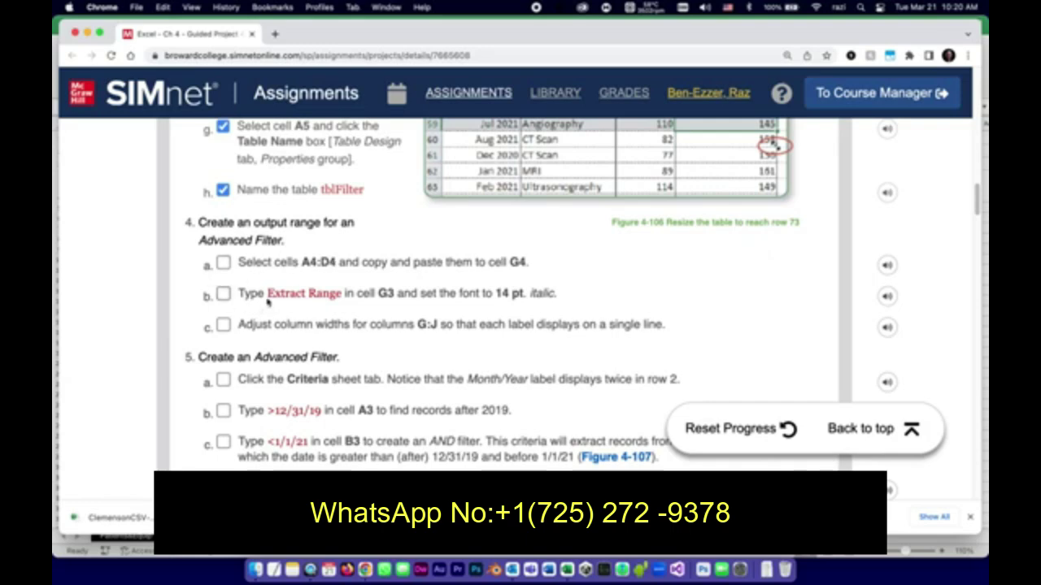
{"action": "left_click_drag", "start_coordinate": [269, 297], "coordinate": [339, 298]}
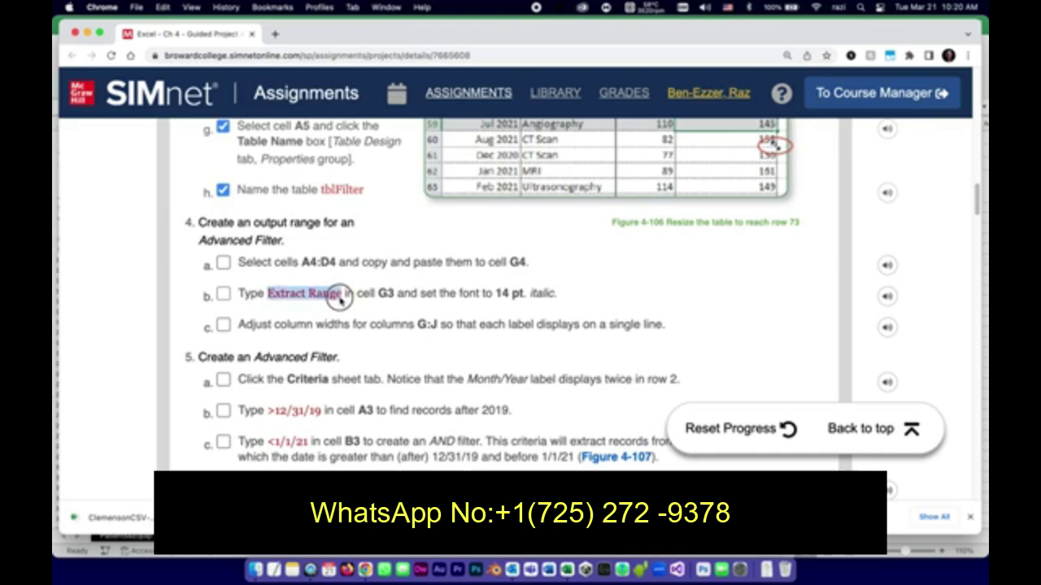
{"action": "right_click", "coordinate": [336, 299]}
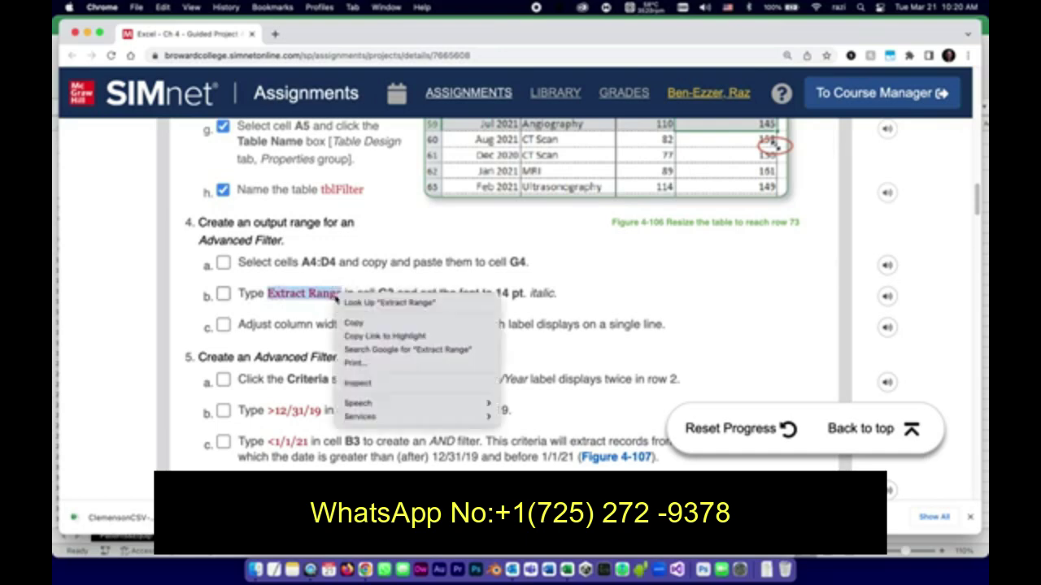
{"action": "left_click", "coordinate": [350, 323]}
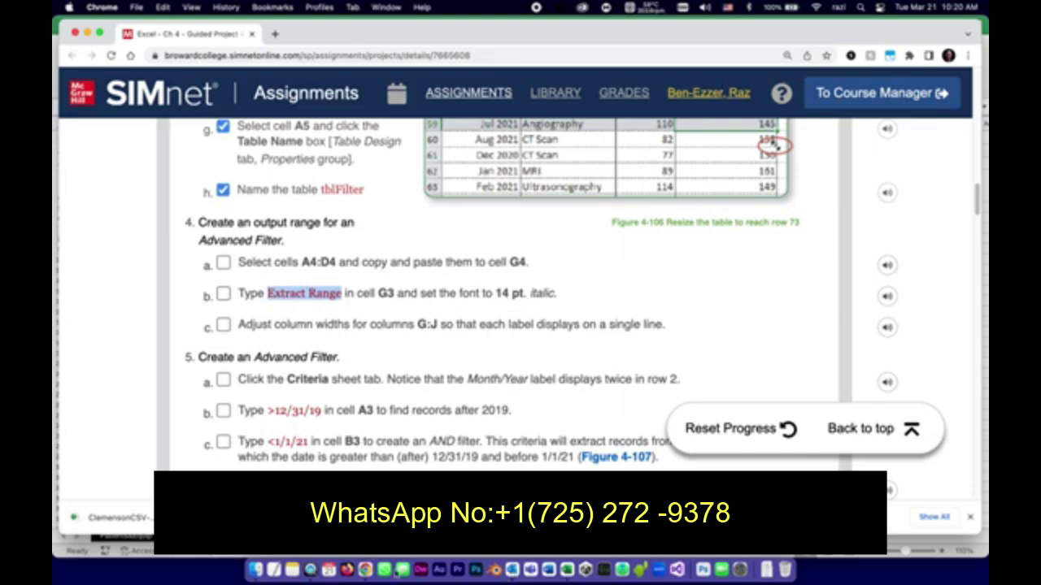
- In the Excel workbook, paste the copied text Extract Range into cell G3
{"action": "left_click", "coordinate": [566, 571]}
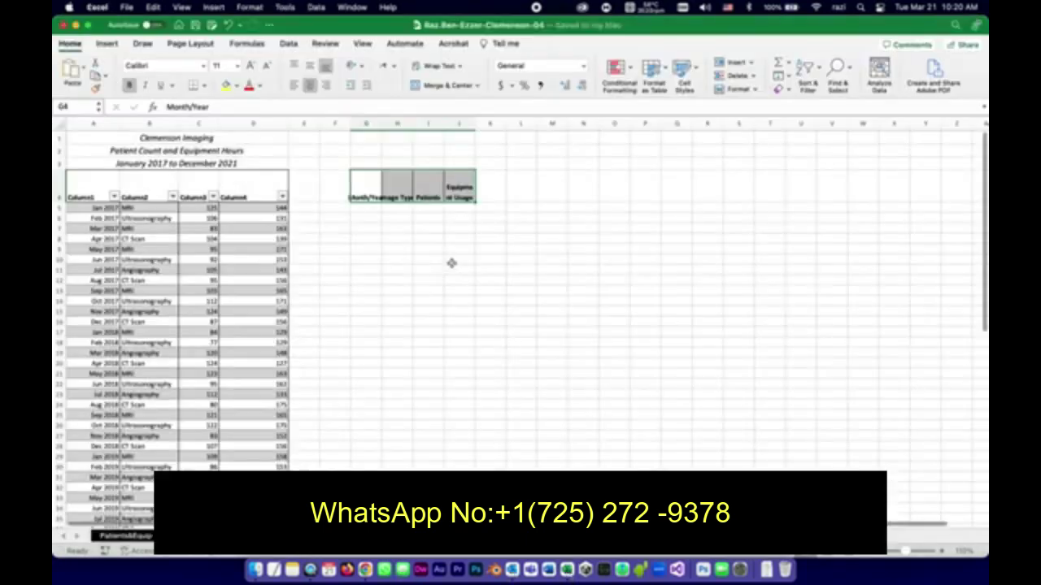
{"action": "left_click", "coordinate": [364, 161]}
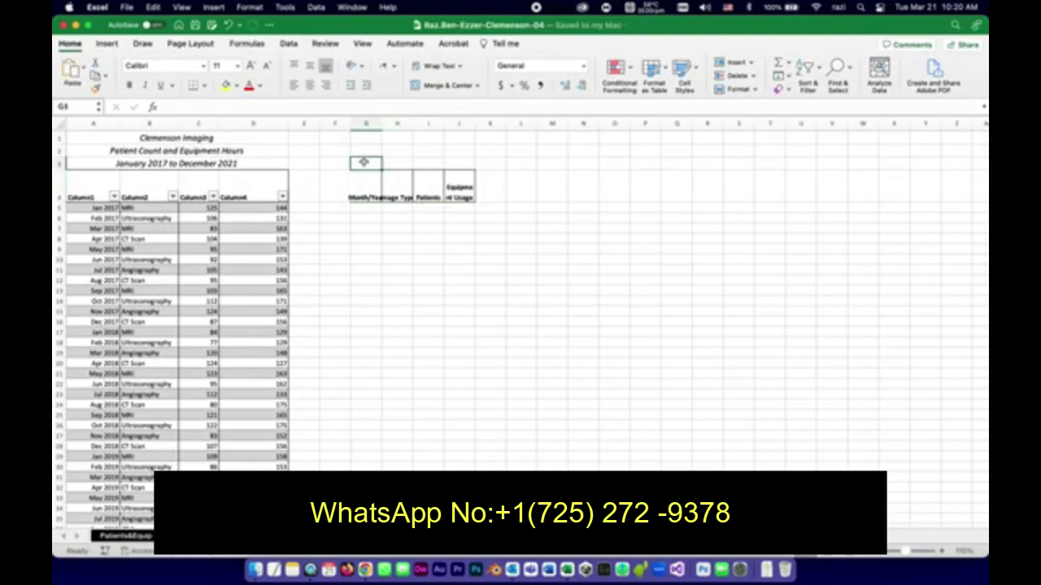
{"action": "left_click", "coordinate": [206, 107]}
{"action": "right_click", "coordinate": [206, 107]}
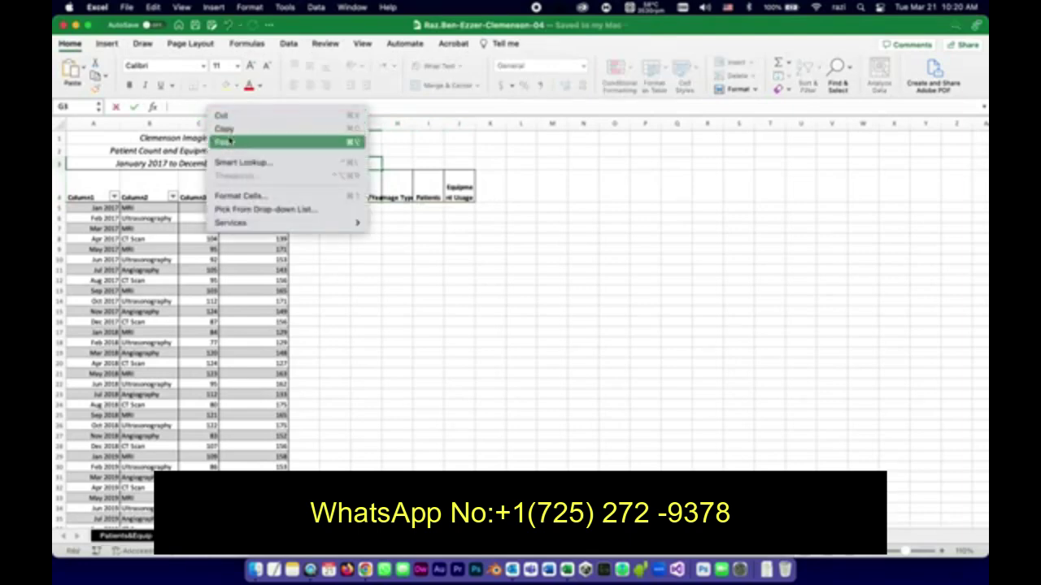
{"action": "left_click", "coordinate": [231, 143]}
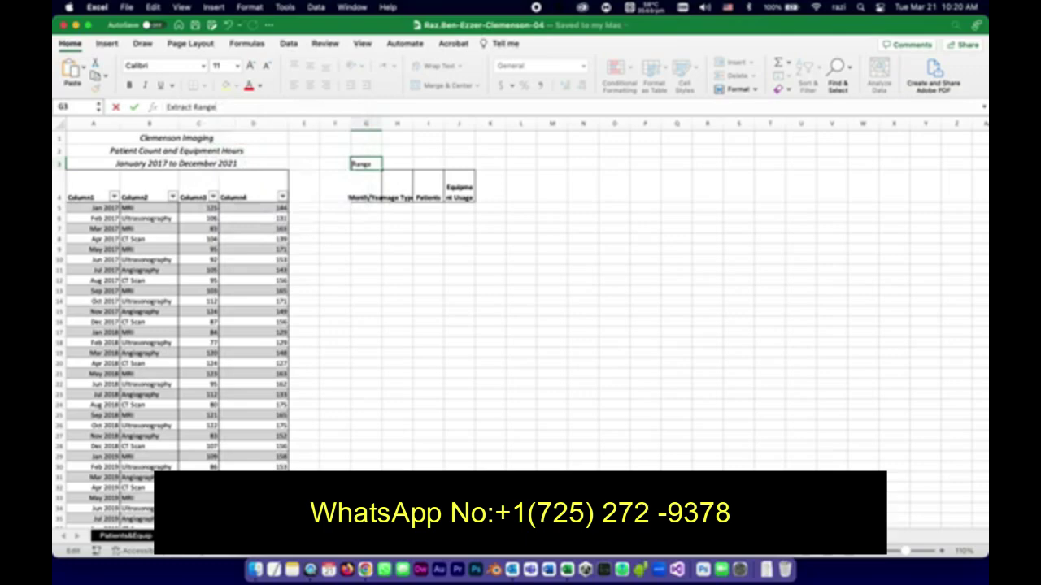
{"action": "left_click", "coordinate": [359, 148]}
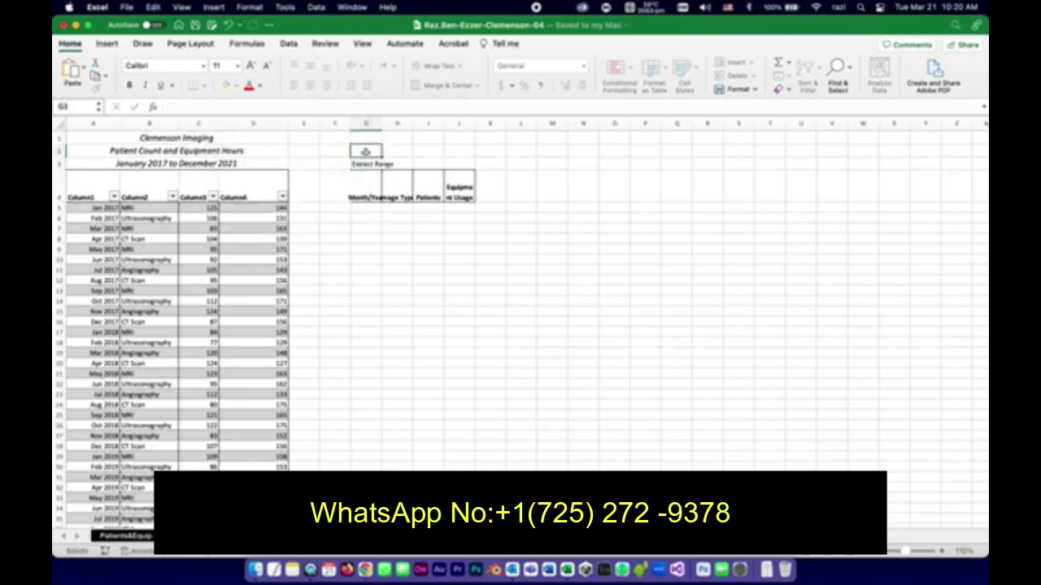
- Format the Extract Range label in cell G3 as 14 pt italic
{"action": "left_click", "coordinate": [361, 166]}
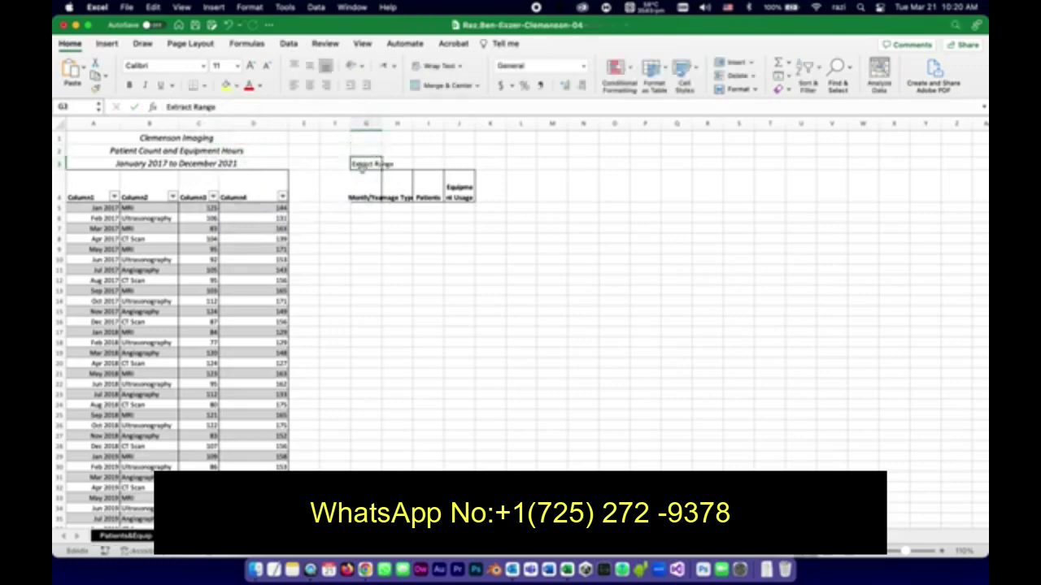
{"action": "left_click", "coordinate": [237, 66]}
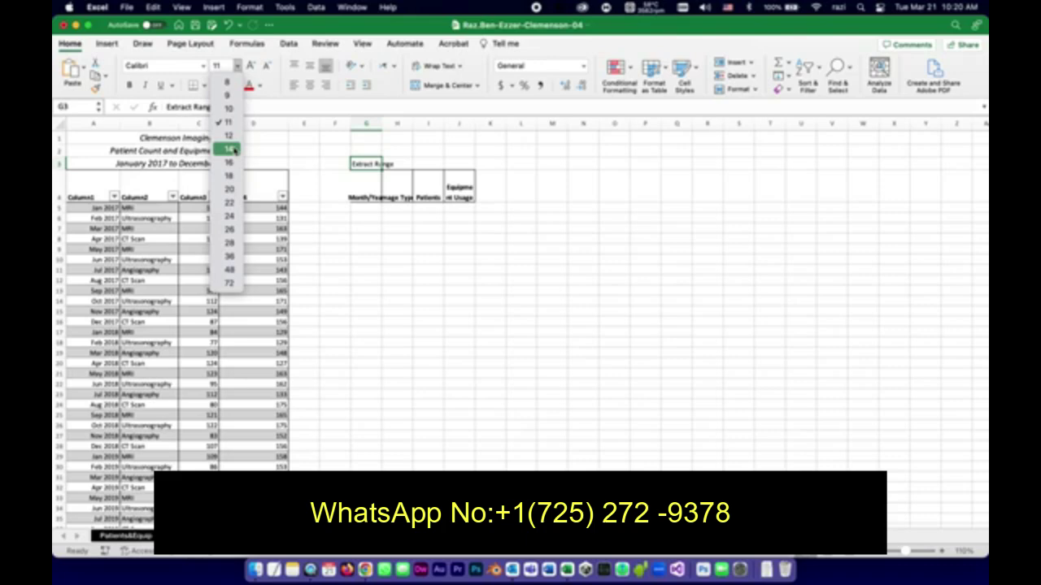
{"action": "left_click", "coordinate": [229, 149]}
{"action": "left_click", "coordinate": [146, 88]}
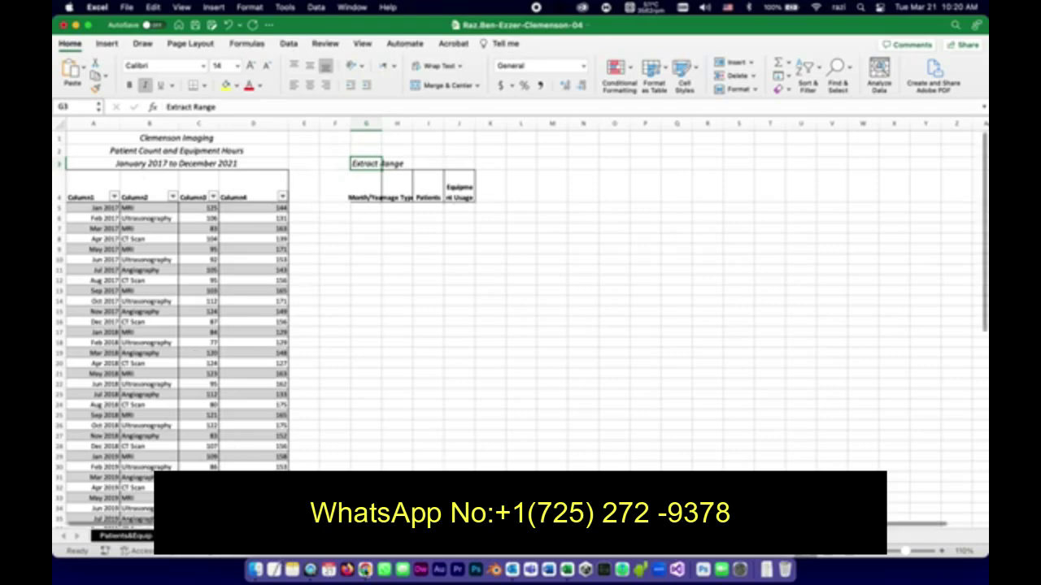
- Switch to the SIMnet page in Chrome and mark instructions 4b and 4a as complete
{"action": "key", "text": "super+Tab"}
{"action": "left_click", "coordinate": [223, 293]}
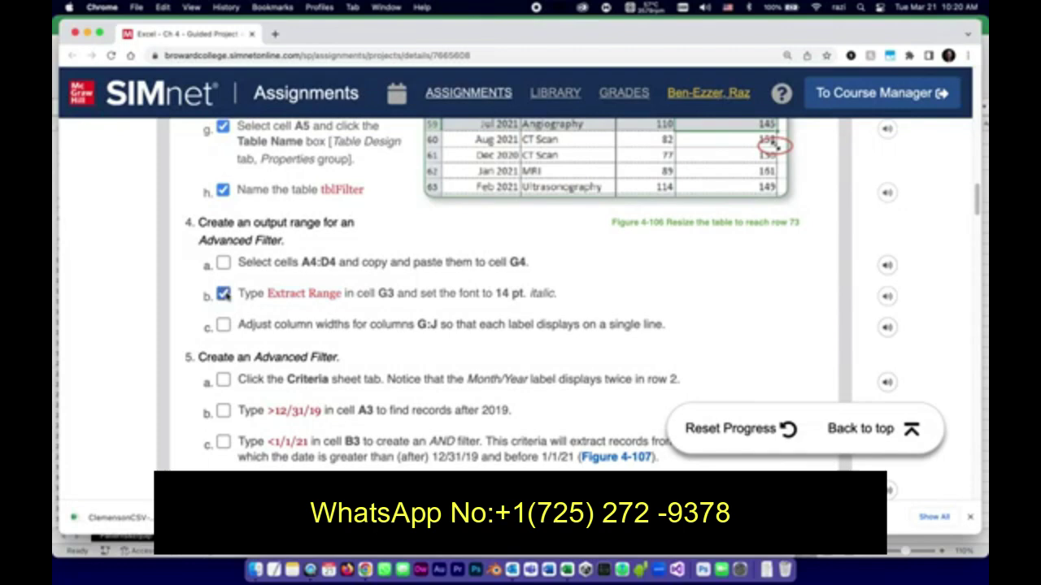
{"action": "left_click", "coordinate": [222, 262]}
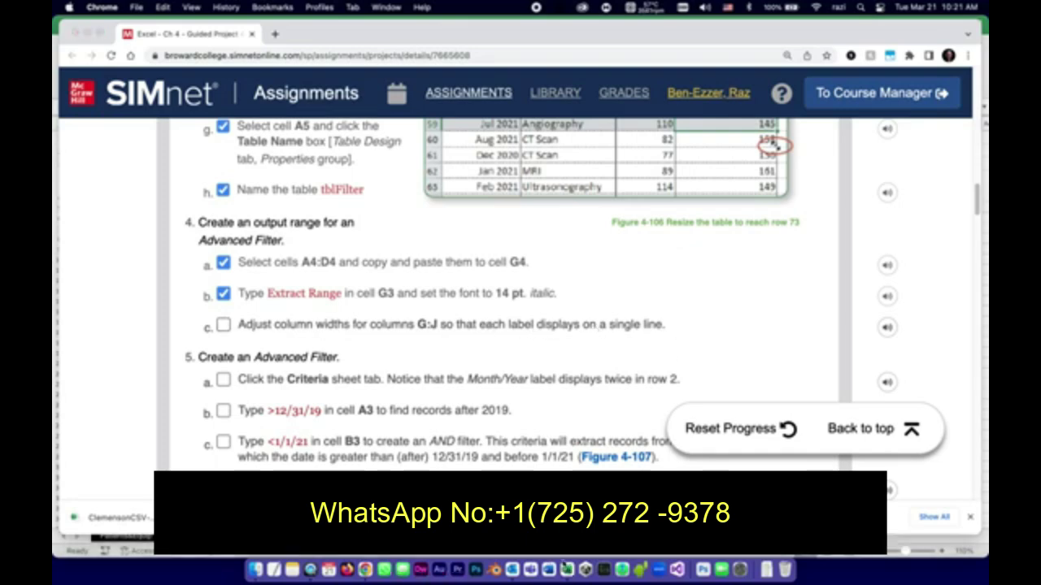
- In Excel, widen columns G:J so each header label fits on a single line, and mark instruction 4c complete in SIMnet
{"action": "left_click", "coordinate": [565, 569]}
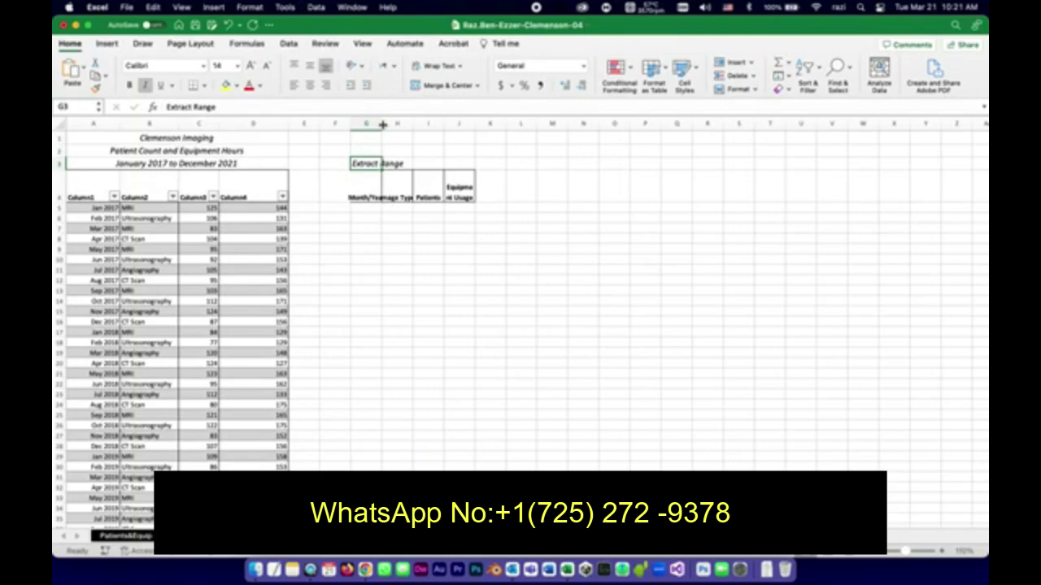
{"action": "left_click_drag", "start_coordinate": [382, 123], "coordinate": [431, 123]}
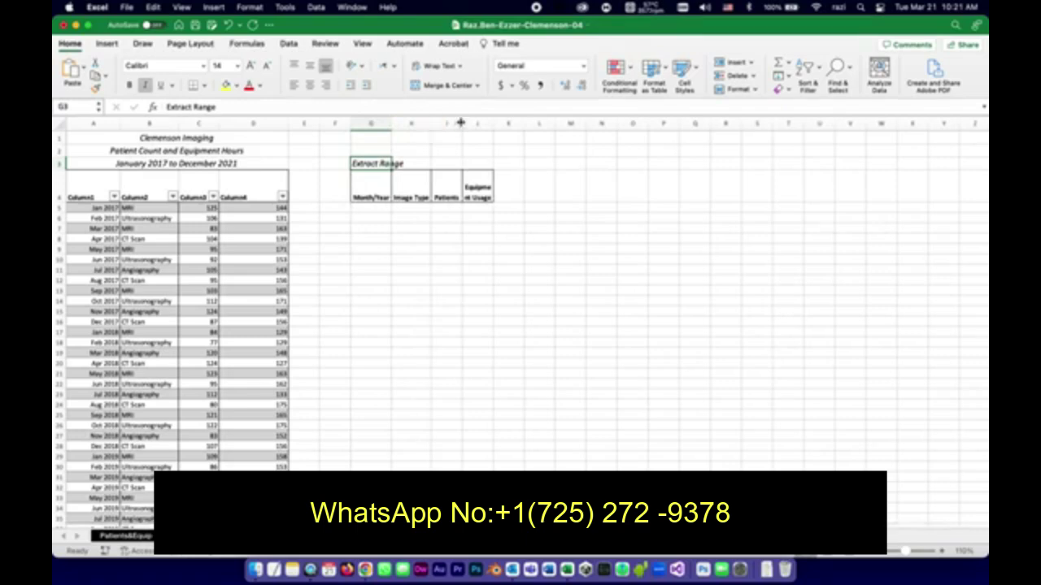
{"action": "left_click_drag", "start_coordinate": [460, 123], "coordinate": [525, 126]}
{"action": "left_click", "coordinate": [493, 124]}
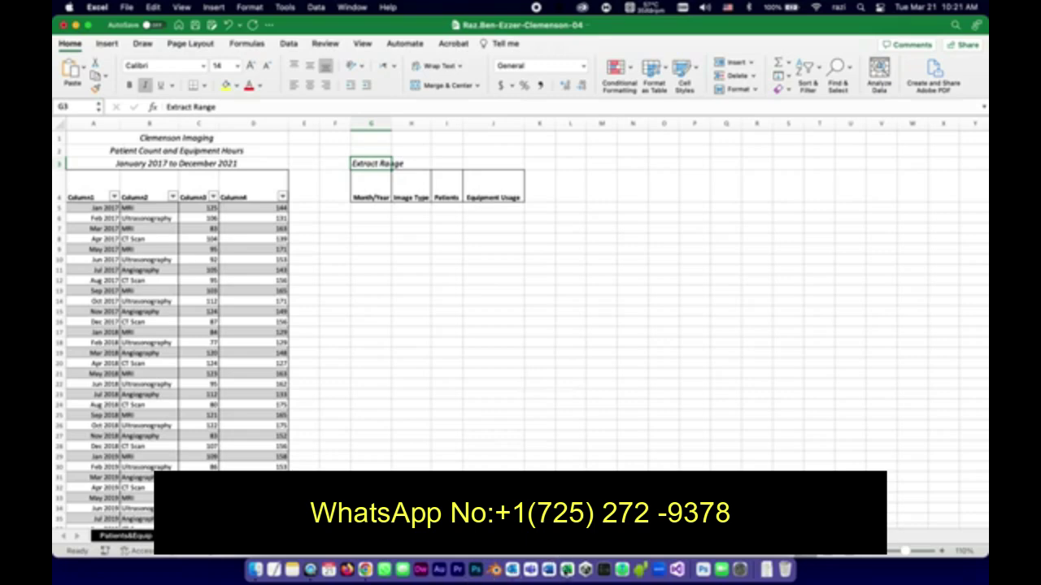
{"action": "left_click", "coordinate": [363, 570]}
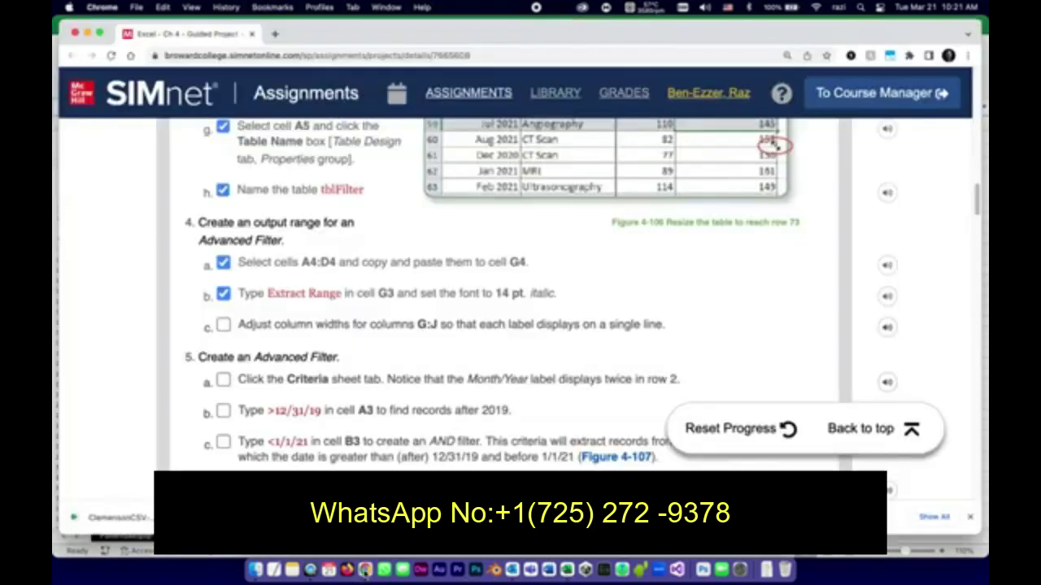
{"action": "left_click", "coordinate": [224, 323]}
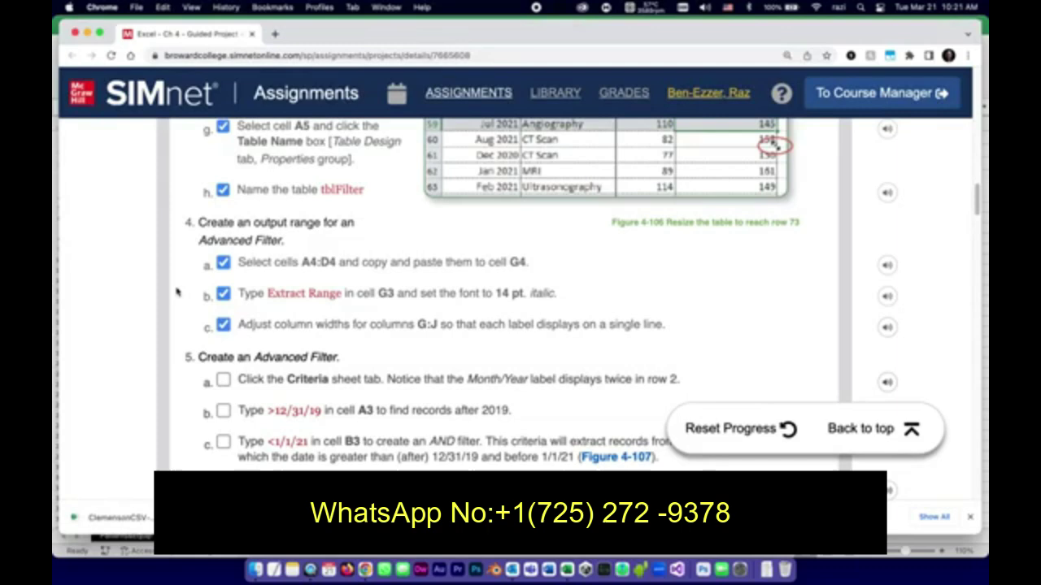